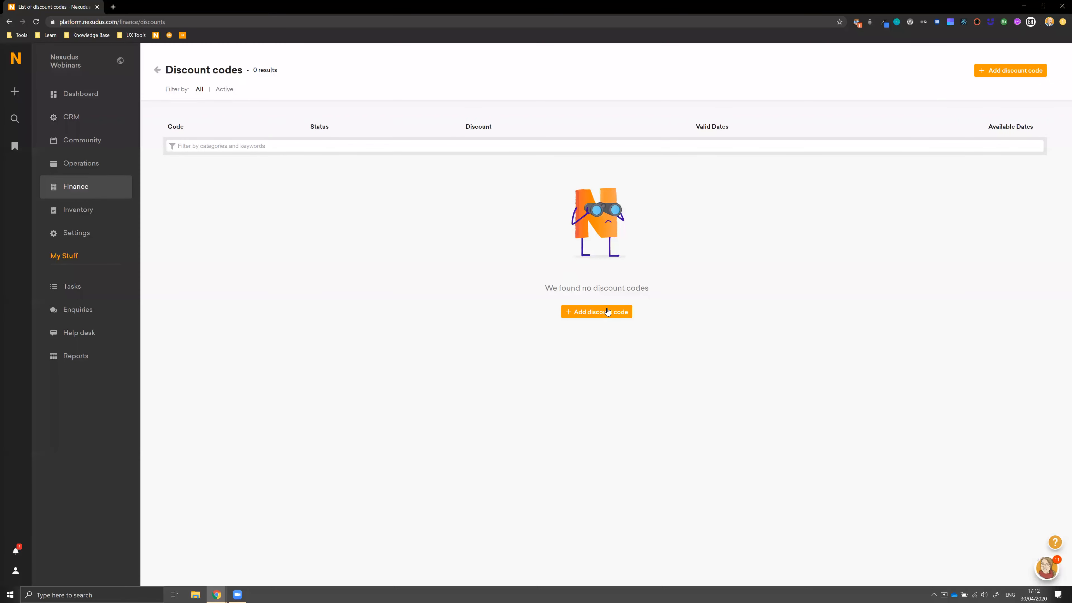
Step: Start a new discount code for the Nexudus Webinars location with the code "Adjustment Discount"
{"action": "left_click", "coordinate": [581, 311]}
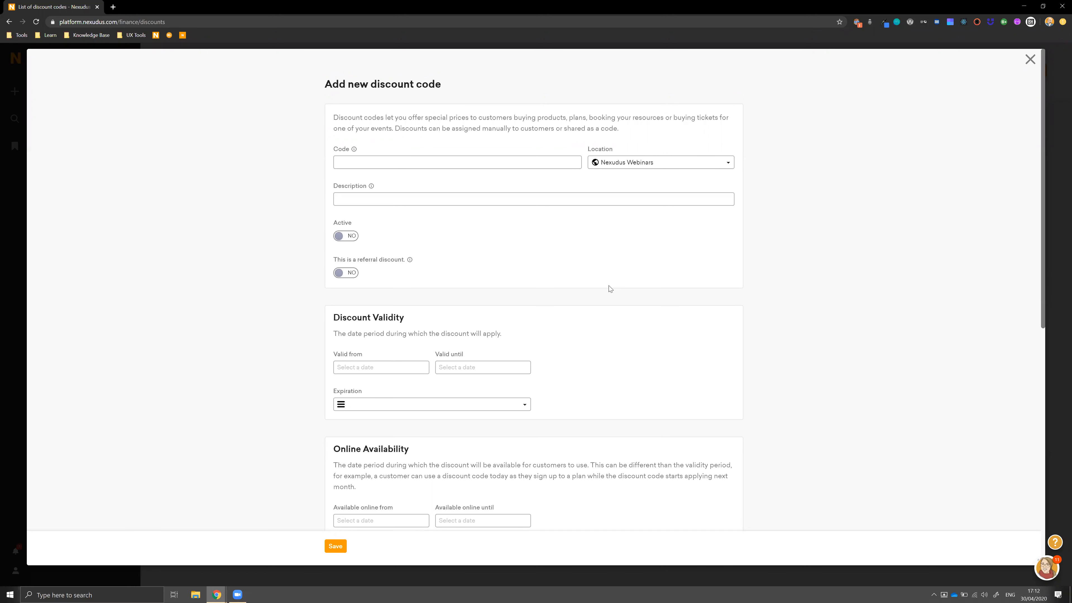
{"action": "left_click", "coordinate": [630, 161]}
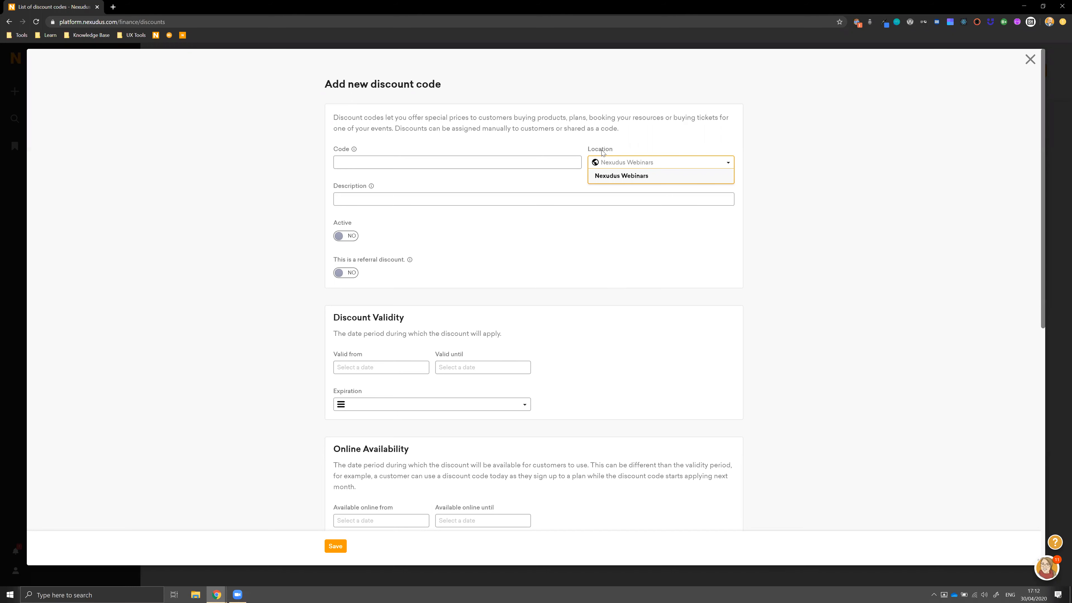
{"action": "left_click", "coordinate": [775, 184]}
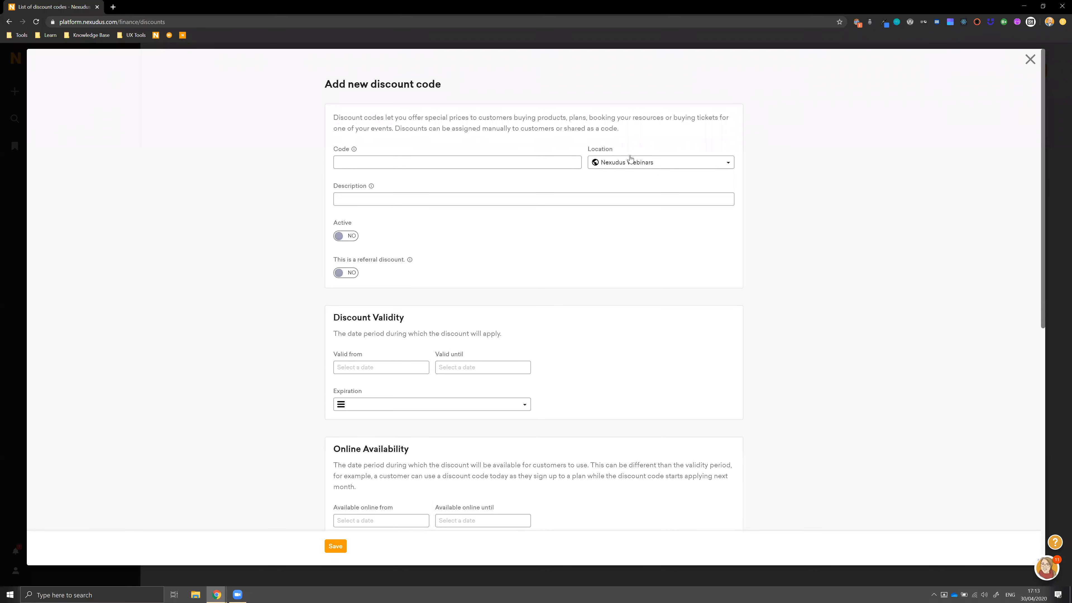
{"action": "left_click", "coordinate": [467, 165]}
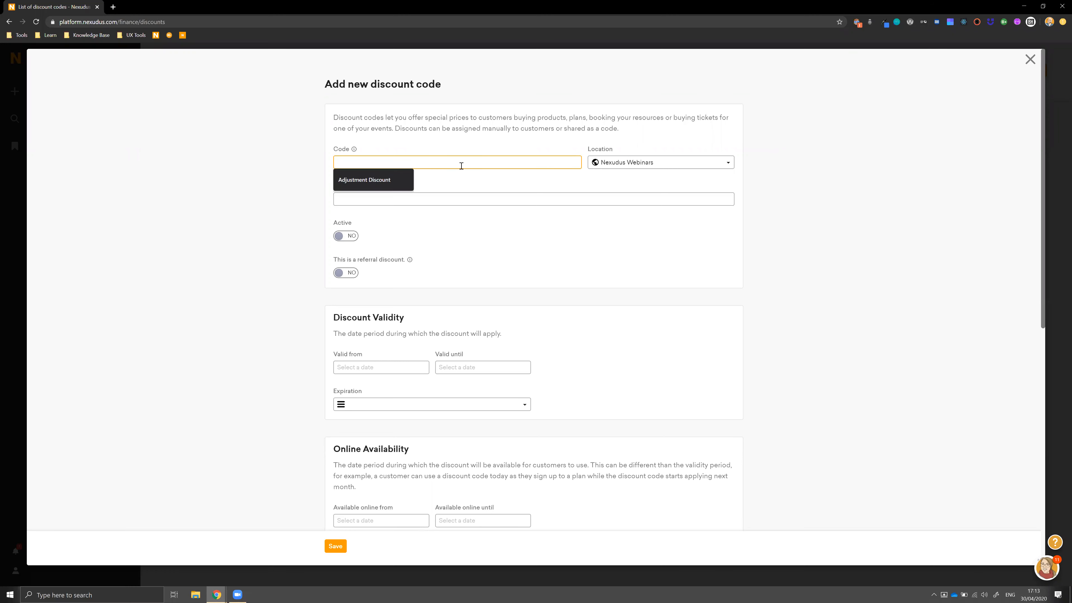
{"action": "left_click", "coordinate": [386, 180]}
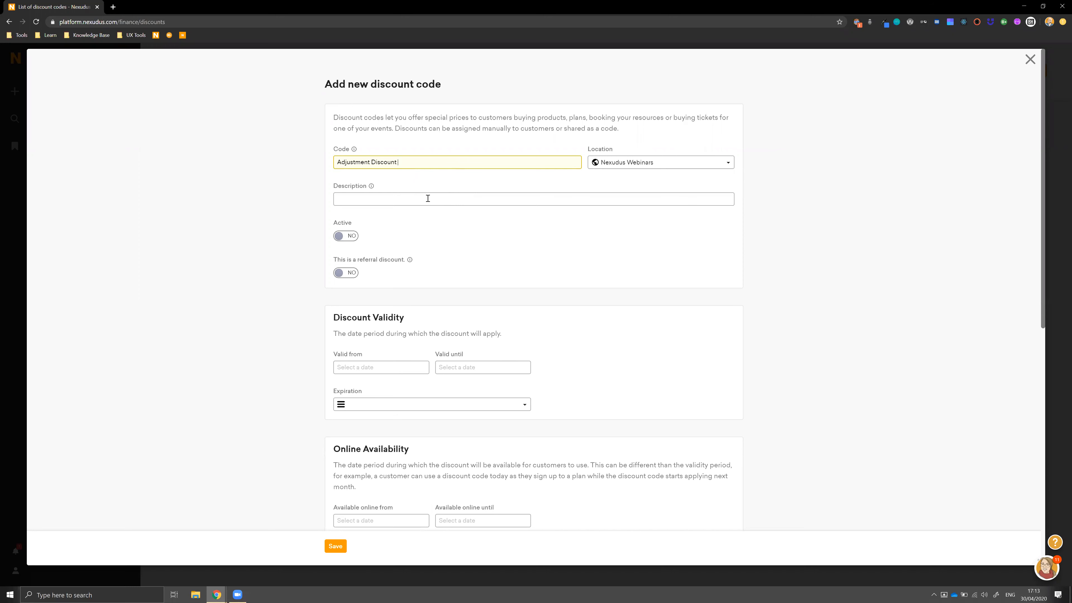
Step: Describe the discount as "Adjustment discount due to Covid 19 preventive measures." and make it active
{"action": "left_click", "coordinate": [396, 202]}
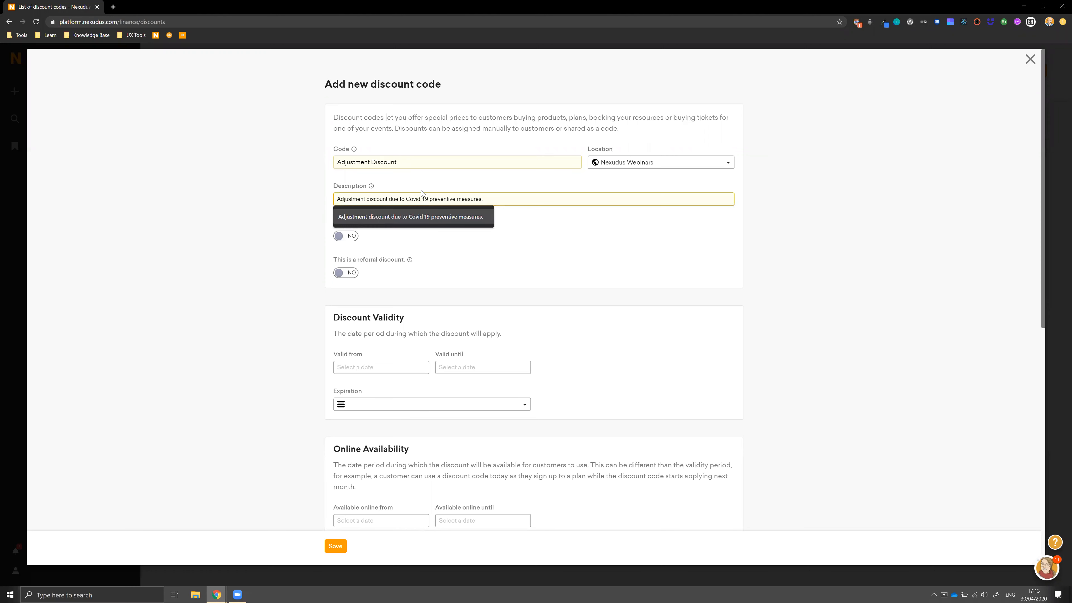
{"action": "left_click", "coordinate": [420, 216]}
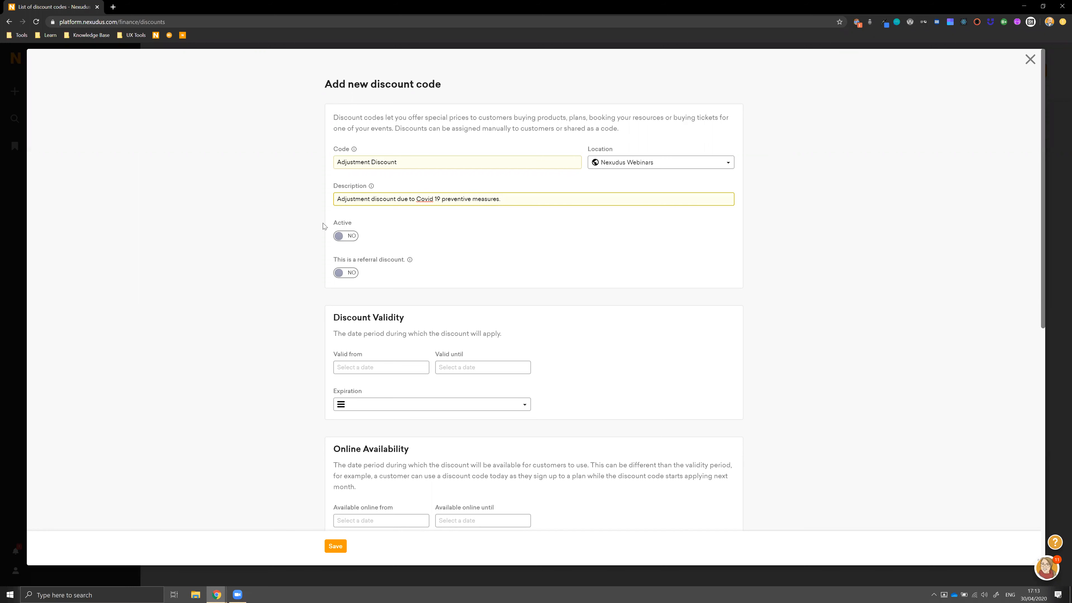
{"action": "left_click", "coordinate": [356, 236]}
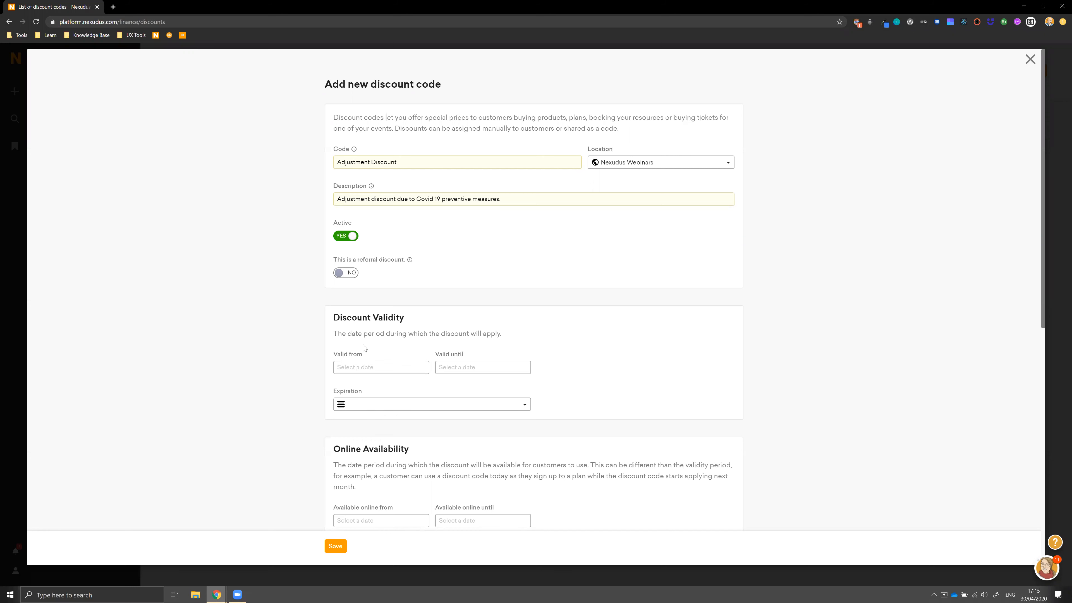
Step: Try a fixed discount amount of 15 off the original item price
{"action": "scroll", "coordinate": [359, 348], "scroll_direction": "down", "scroll_amount": 1}
{"action": "scroll", "coordinate": [360, 347], "scroll_direction": "down", "scroll_amount": 2}
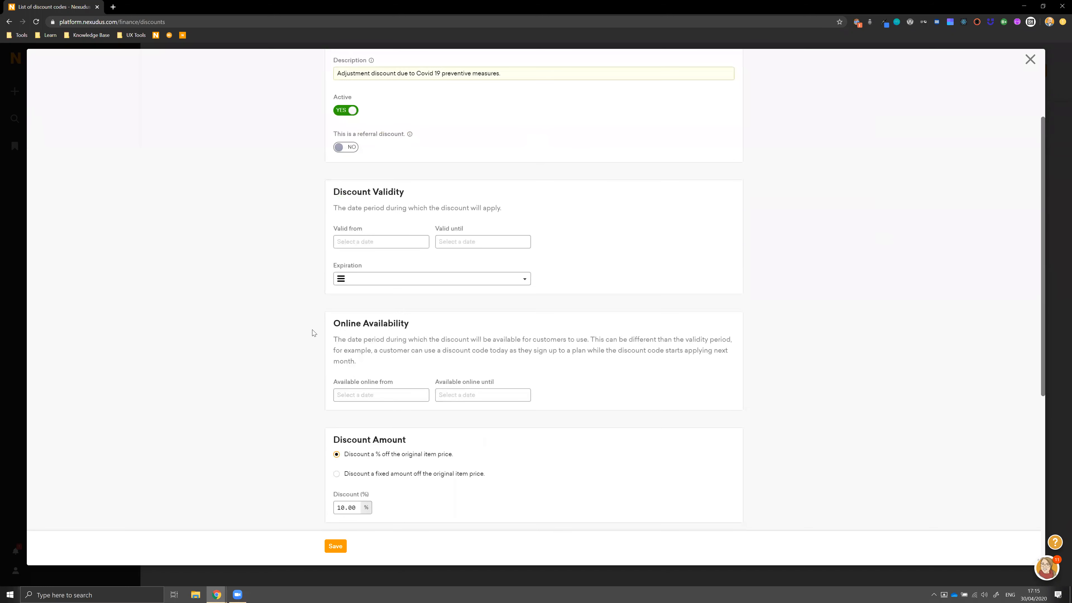
{"action": "scroll", "coordinate": [351, 328], "scroll_direction": "down", "scroll_amount": 1}
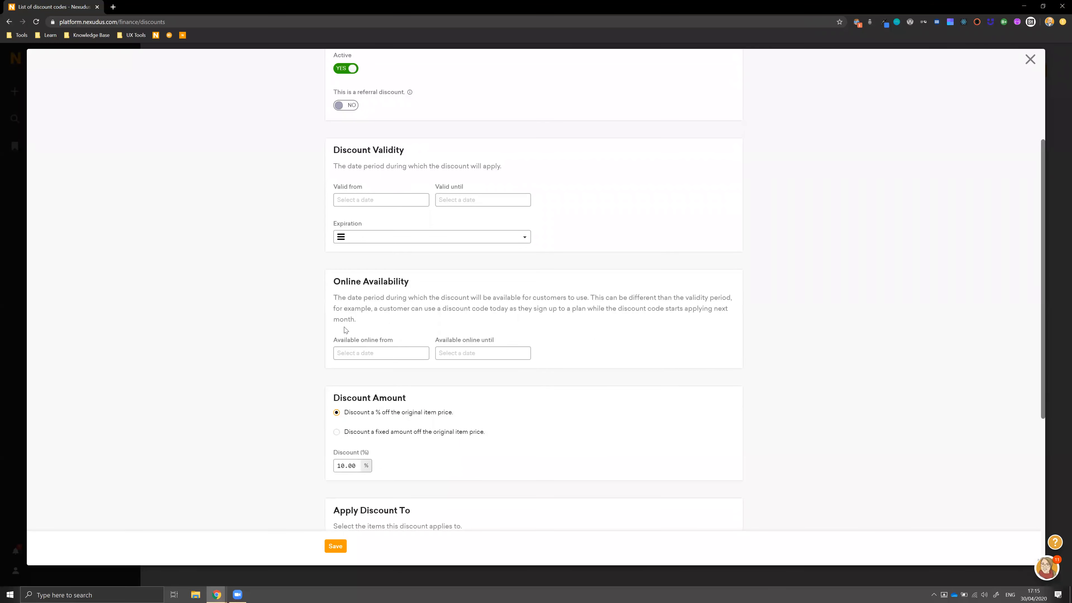
{"action": "scroll", "coordinate": [344, 329], "scroll_direction": "down", "scroll_amount": 1}
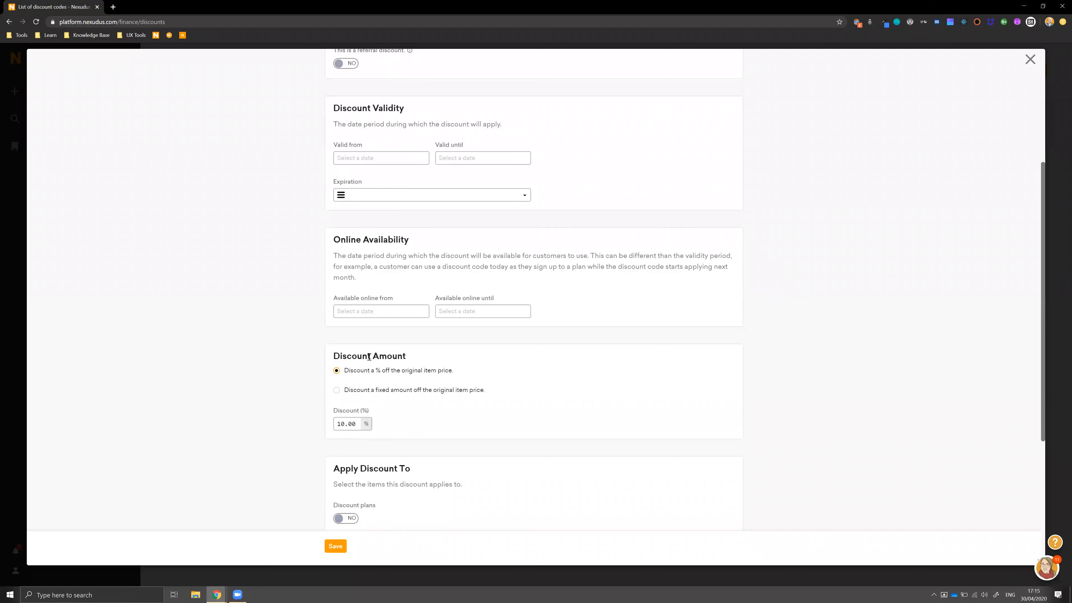
{"action": "scroll", "coordinate": [366, 341], "scroll_direction": "down", "scroll_amount": 1}
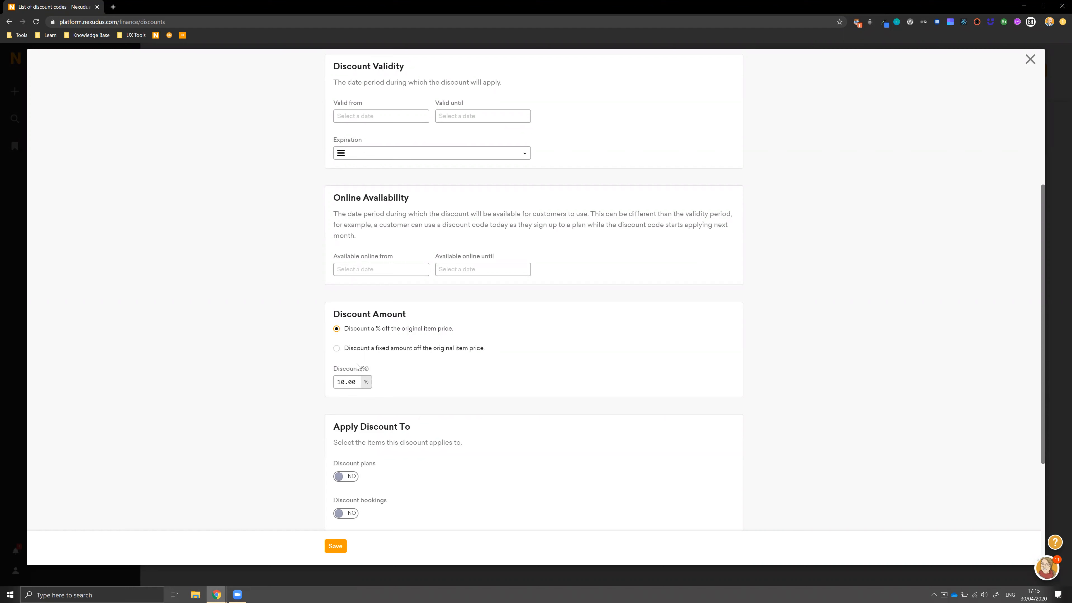
{"action": "left_click", "coordinate": [375, 349]}
{"action": "left_click", "coordinate": [342, 384]}
{"action": "type", "text": "15"}
Step: Make the discount a percentage off the original item price and set it to 100%
{"action": "left_click", "coordinate": [361, 333]}
{"action": "left_click", "coordinate": [347, 381]}
{"action": "type", "text": "100"}
Step: Enable the discount for plans in the items it applies to
{"action": "scroll", "coordinate": [435, 265], "scroll_direction": "up", "scroll_amount": 3}
{"action": "scroll", "coordinate": [435, 265], "scroll_direction": "down", "scroll_amount": 2}
{"action": "scroll", "coordinate": [435, 265], "scroll_direction": "down", "scroll_amount": 2}
{"action": "scroll", "coordinate": [434, 265], "scroll_direction": "down", "scroll_amount": 1}
{"action": "scroll", "coordinate": [435, 265], "scroll_direction": "down", "scroll_amount": 2}
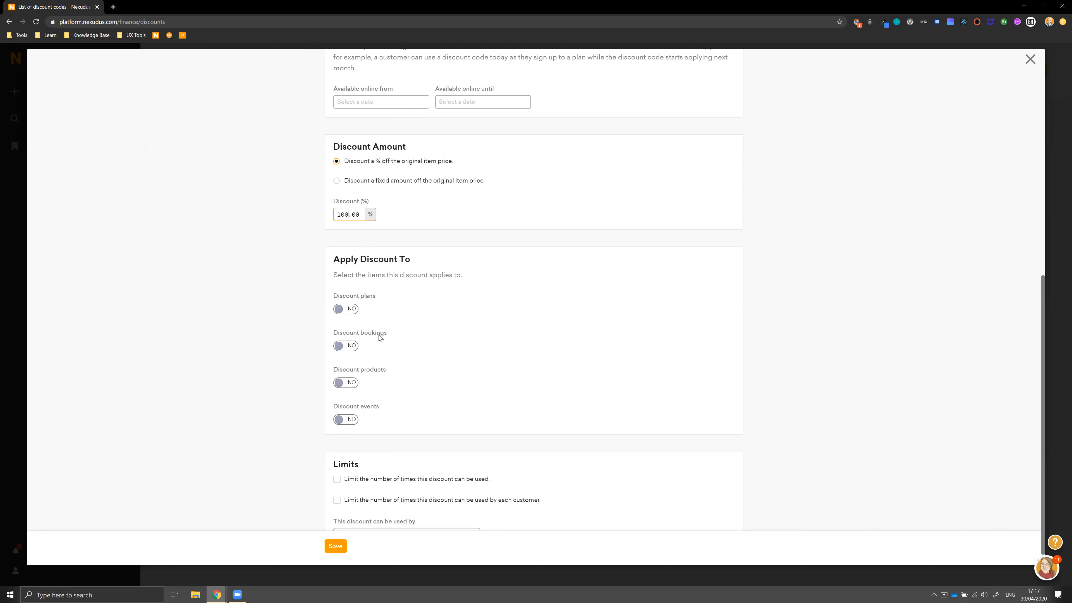
{"action": "left_click", "coordinate": [350, 313]}
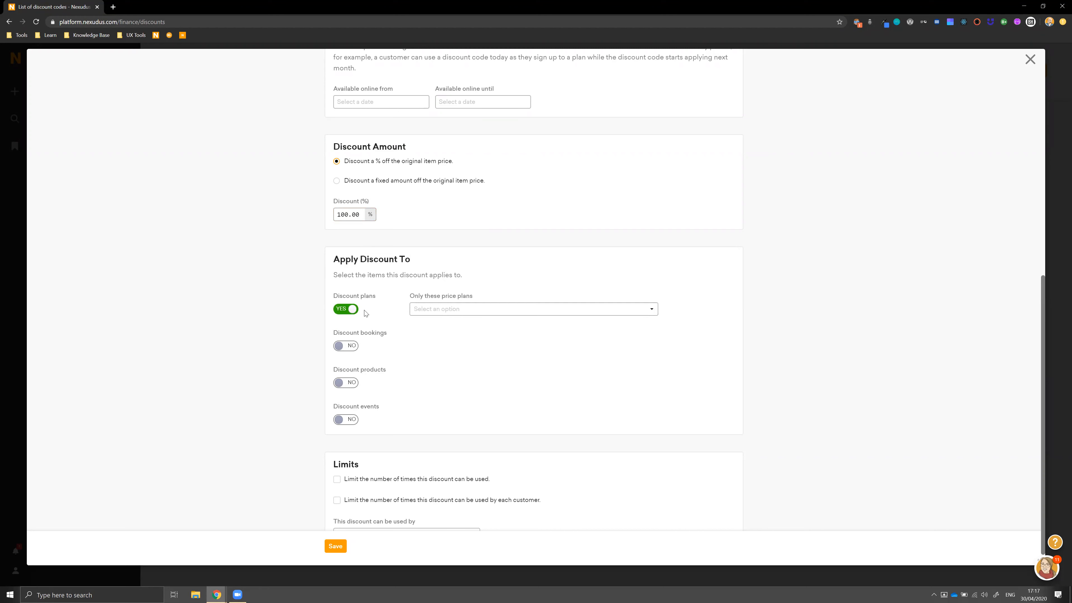
Step: Try restricting the discount to the Hot-desk and Part-time Access price plans, and remove both selections
{"action": "left_click", "coordinate": [465, 311]}
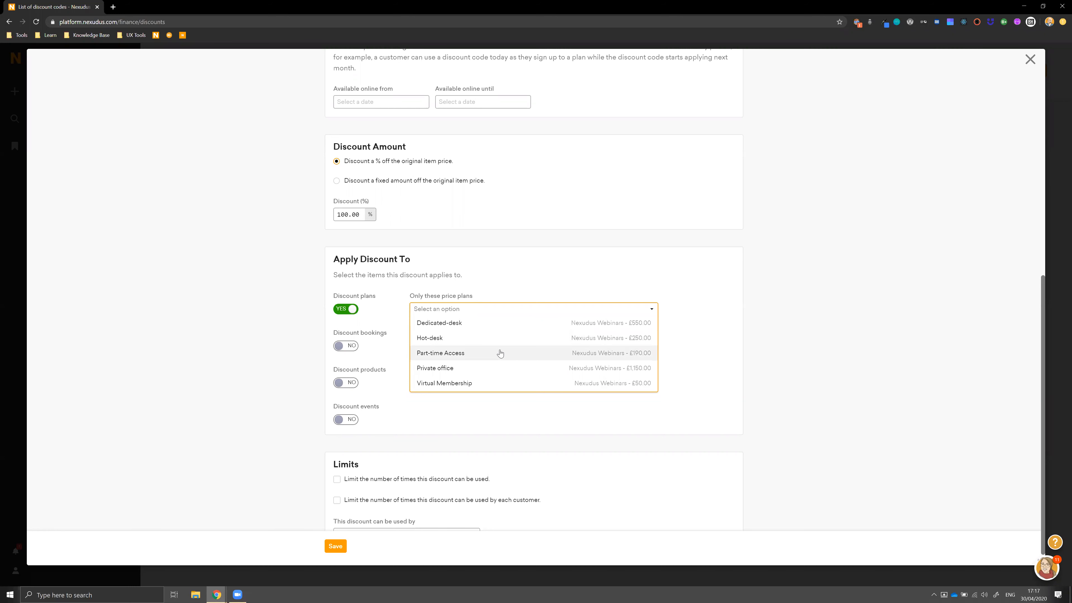
{"action": "left_click", "coordinate": [445, 341]}
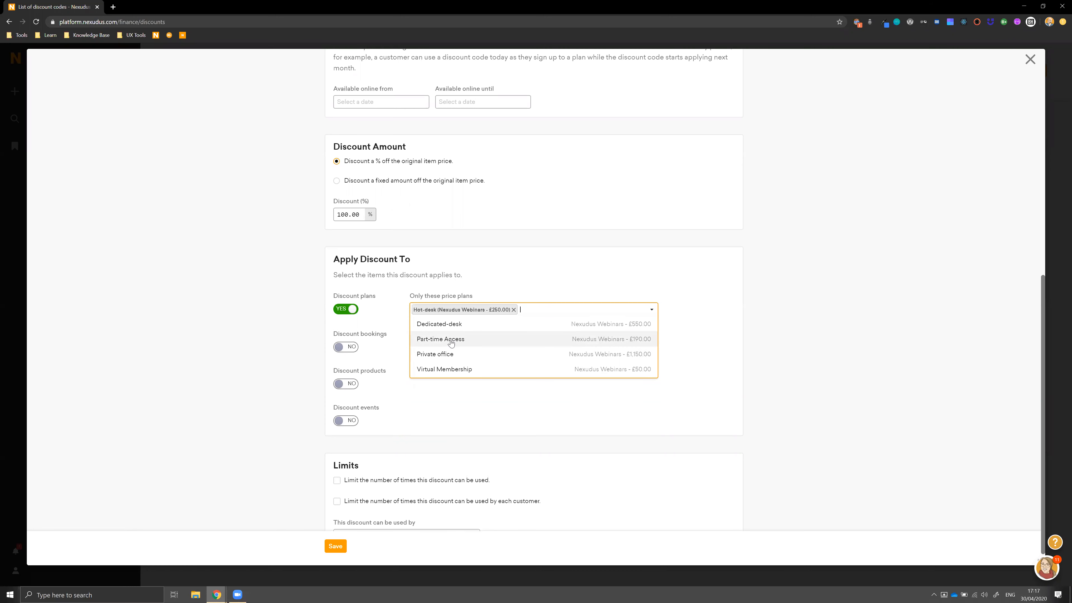
{"action": "left_click", "coordinate": [510, 340]}
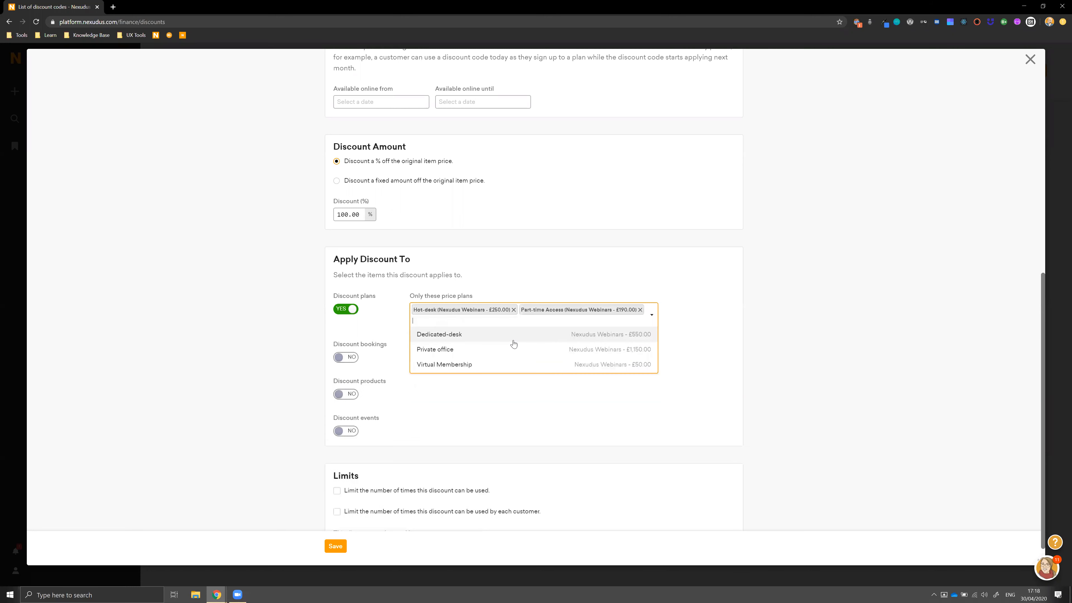
{"action": "left_click", "coordinate": [514, 309]}
{"action": "left_click", "coordinate": [533, 311]}
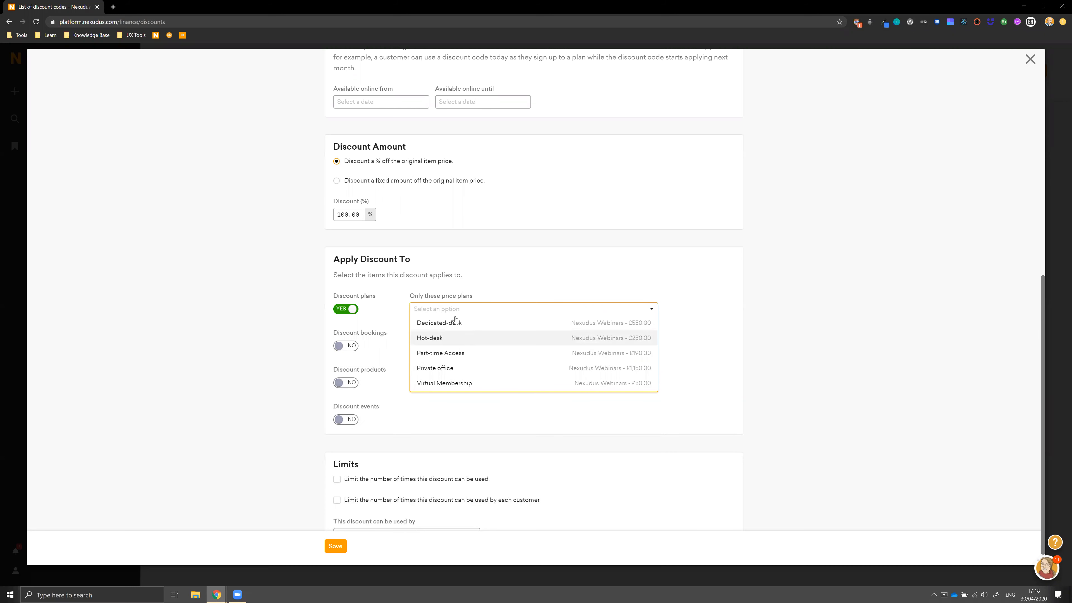
{"action": "left_click", "coordinate": [510, 298]}
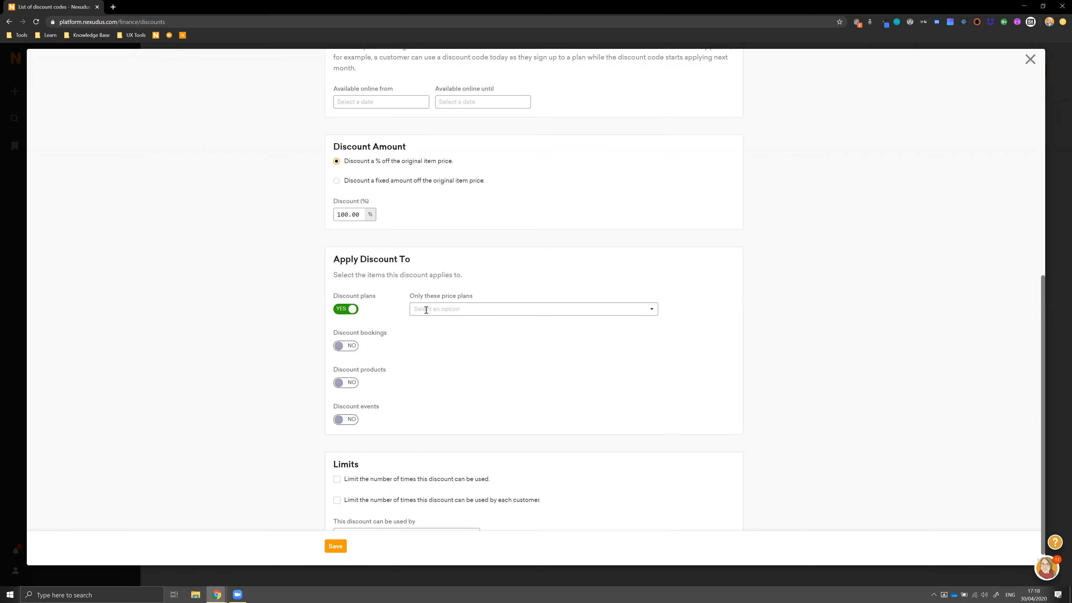
{"action": "left_click", "coordinate": [441, 308]}
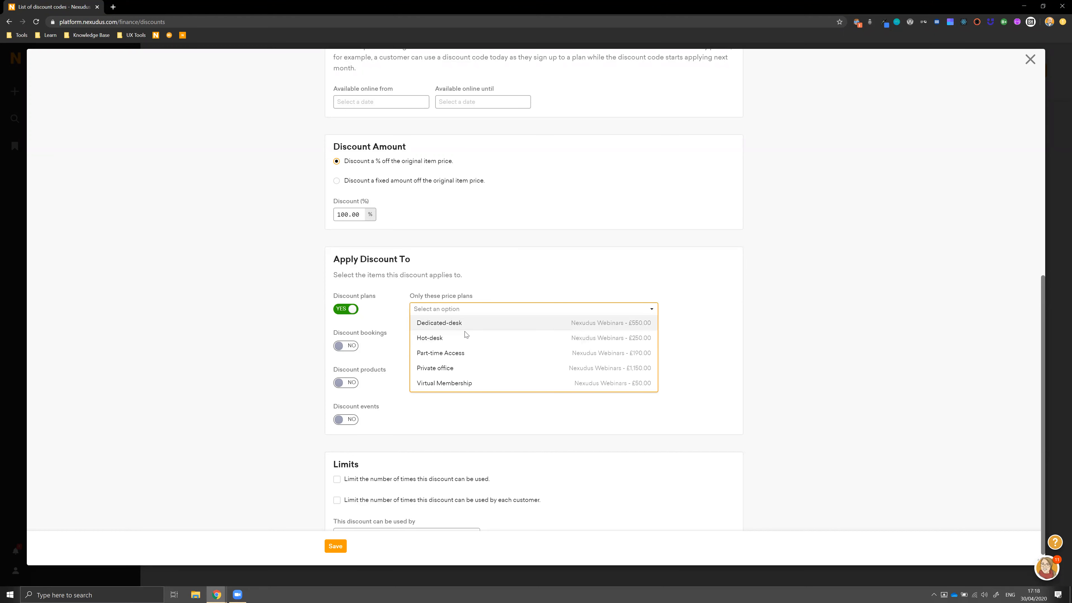
{"action": "left_click", "coordinate": [315, 341]}
Step: Try limiting the discount to 1 use per customer
{"action": "scroll", "coordinate": [304, 429], "scroll_direction": "down", "scroll_amount": 1}
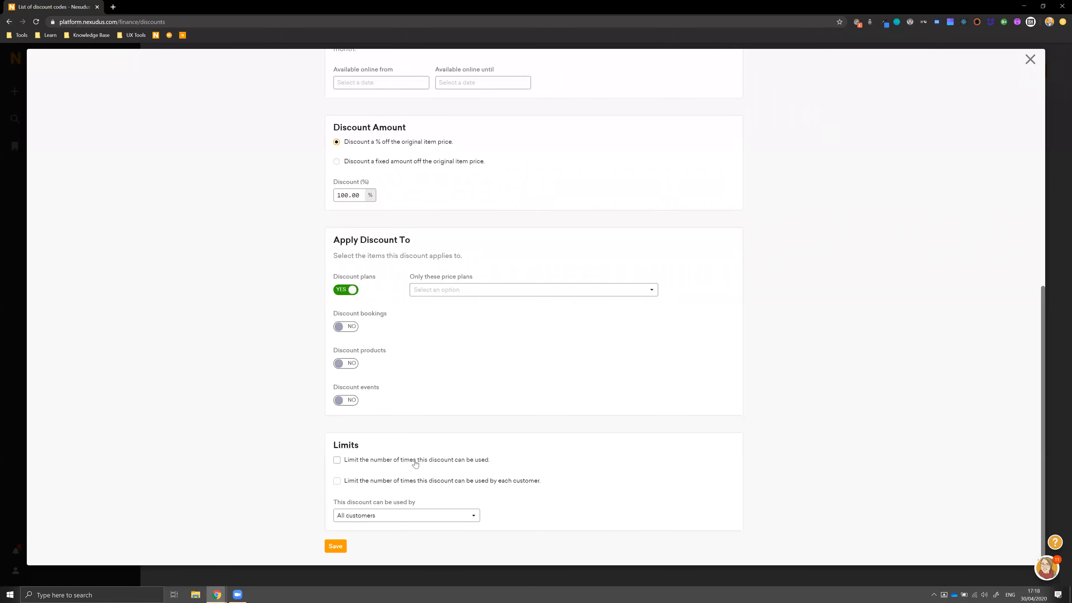
{"action": "scroll", "coordinate": [411, 433], "scroll_direction": "up", "scroll_amount": 10}
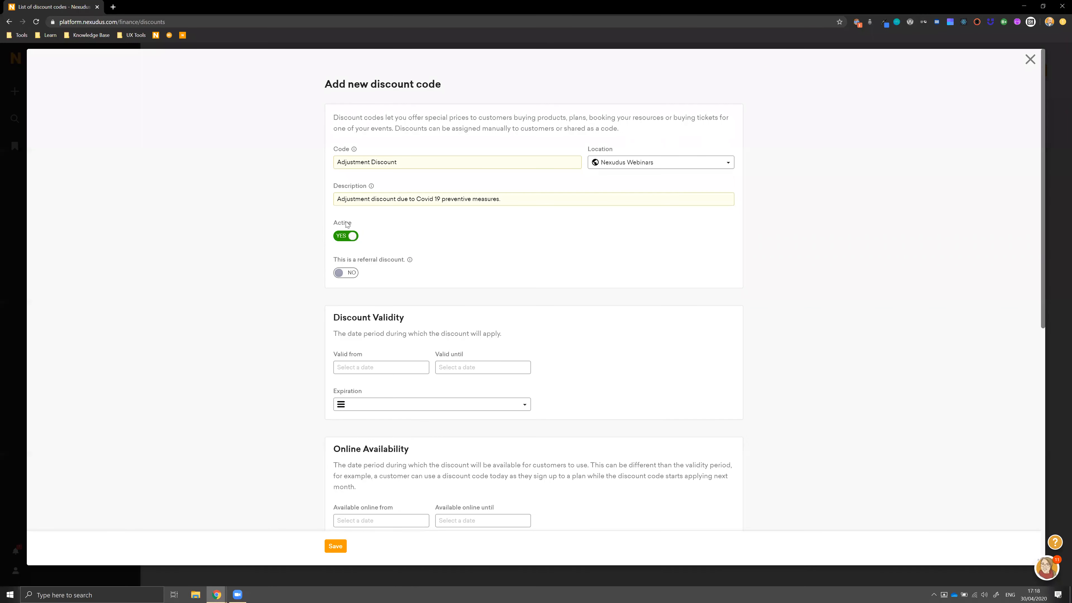
{"action": "scroll", "coordinate": [346, 240], "scroll_direction": "down", "scroll_amount": 7}
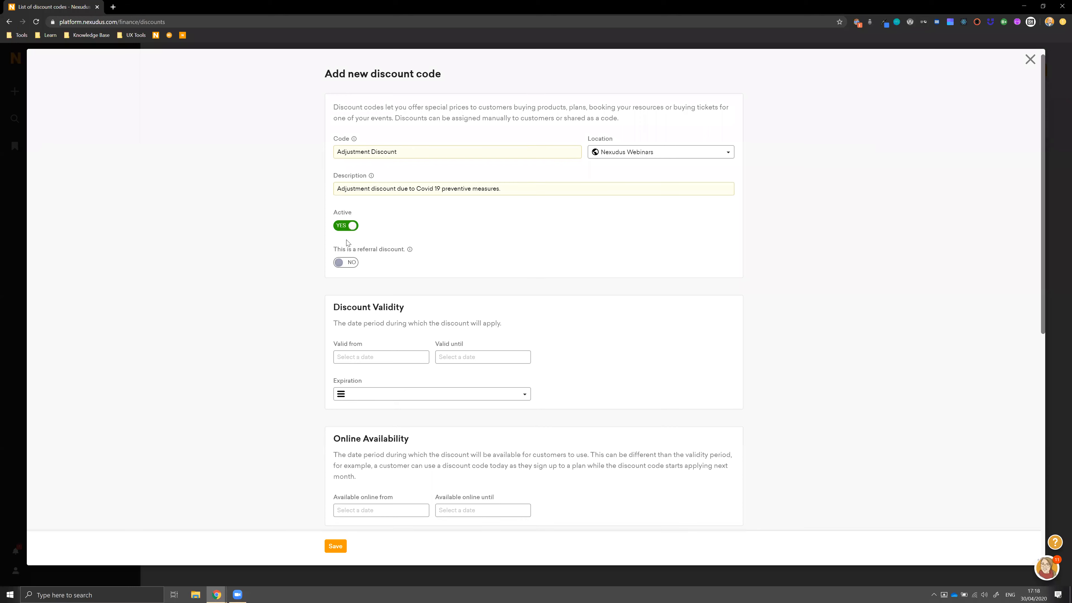
{"action": "scroll", "coordinate": [346, 248], "scroll_direction": "down", "scroll_amount": 2}
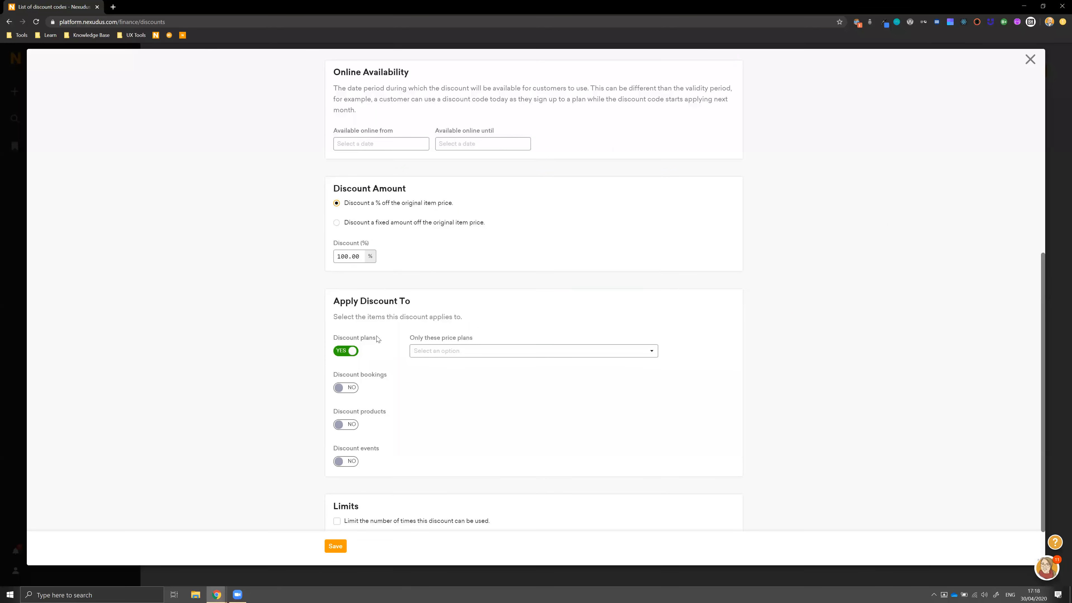
{"action": "scroll", "coordinate": [377, 339], "scroll_direction": "down", "scroll_amount": 2}
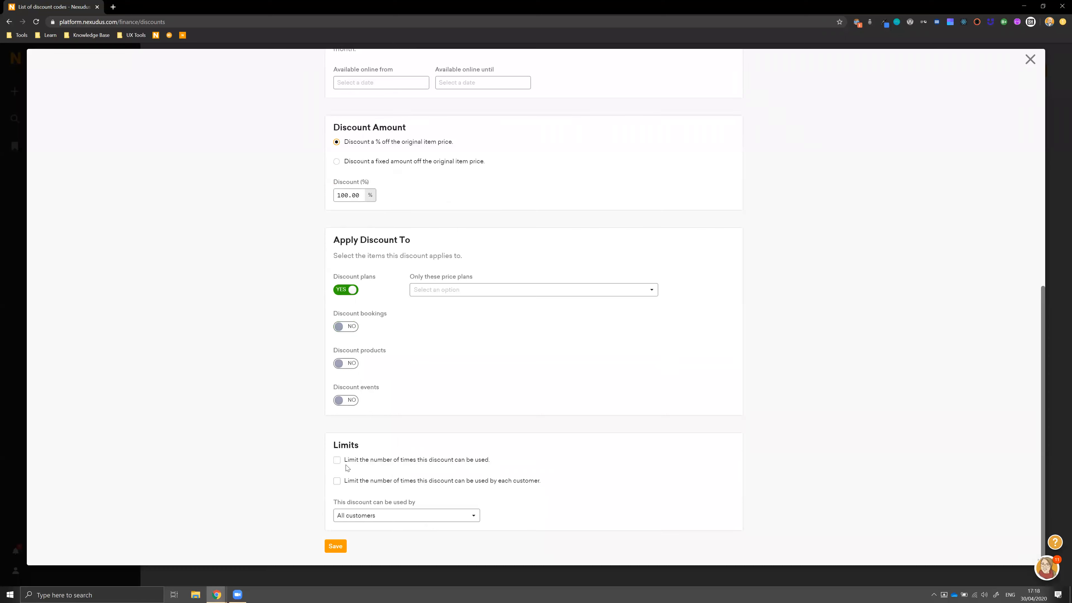
{"action": "left_click", "coordinate": [344, 485]}
{"action": "scroll", "coordinate": [490, 455], "scroll_direction": "up", "scroll_amount": 1}
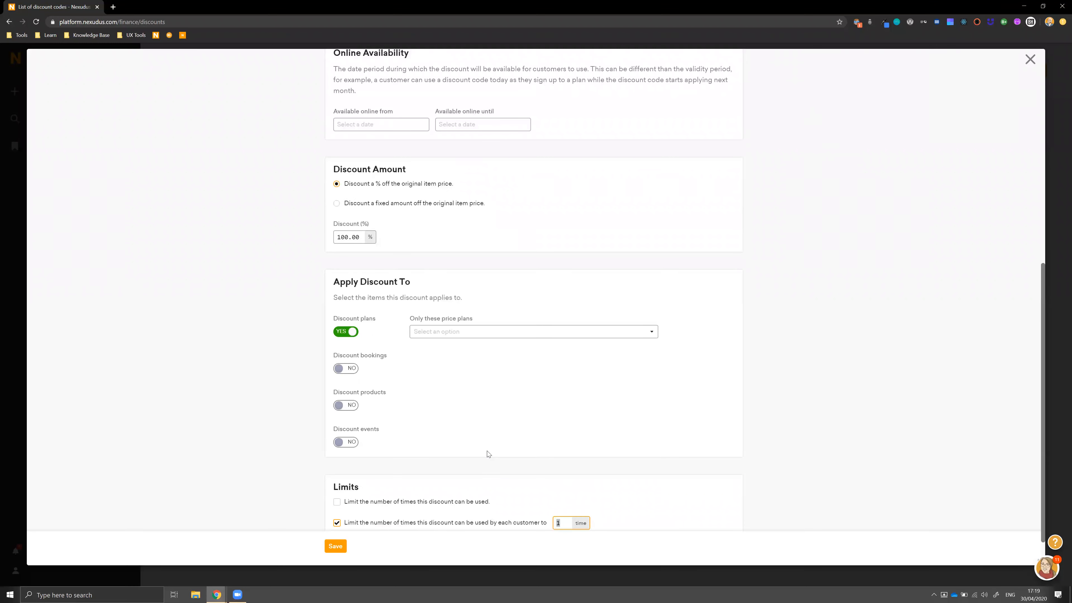
{"action": "scroll", "coordinate": [488, 455], "scroll_direction": "down", "scroll_amount": 1}
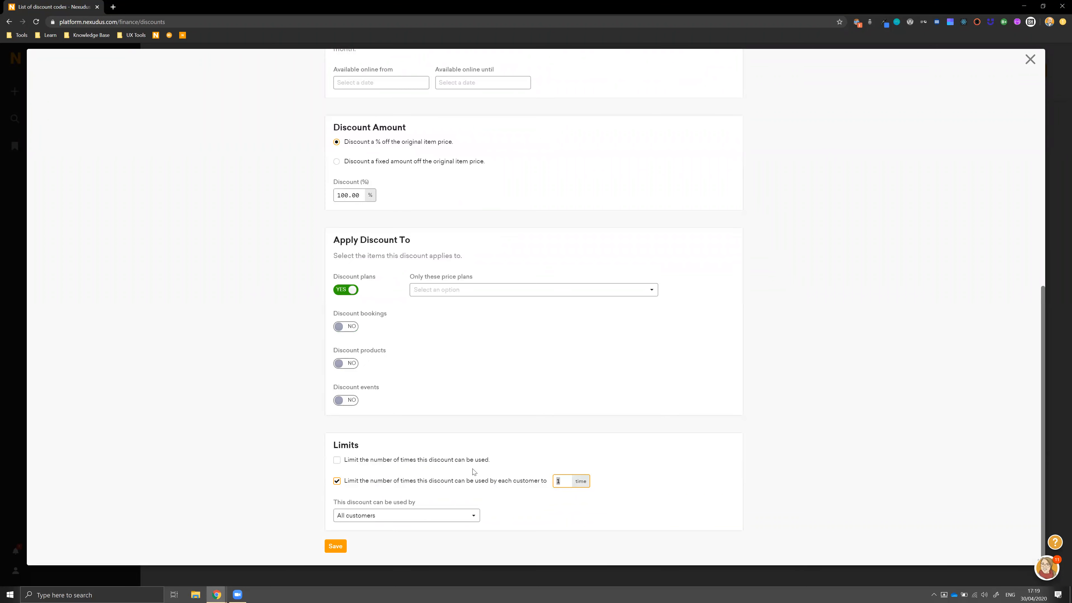
{"action": "left_click", "coordinate": [403, 483]}
Step: Save the new discount code and open the customer list of Adjustment Discount
{"action": "scroll", "coordinate": [413, 423], "scroll_direction": "up", "scroll_amount": 10}
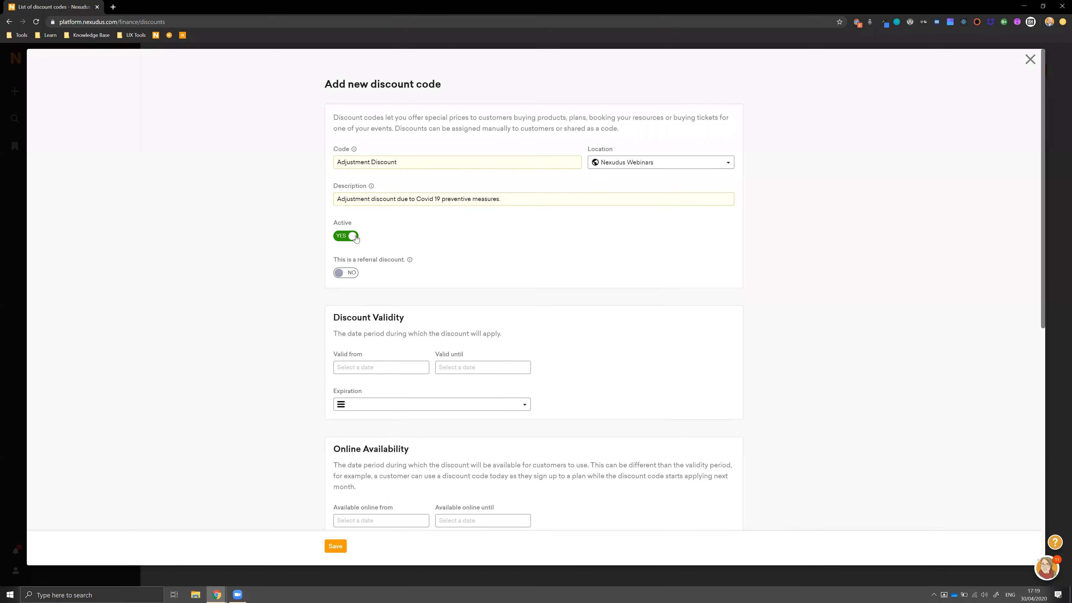
{"action": "scroll", "coordinate": [371, 253], "scroll_direction": "down", "scroll_amount": 8}
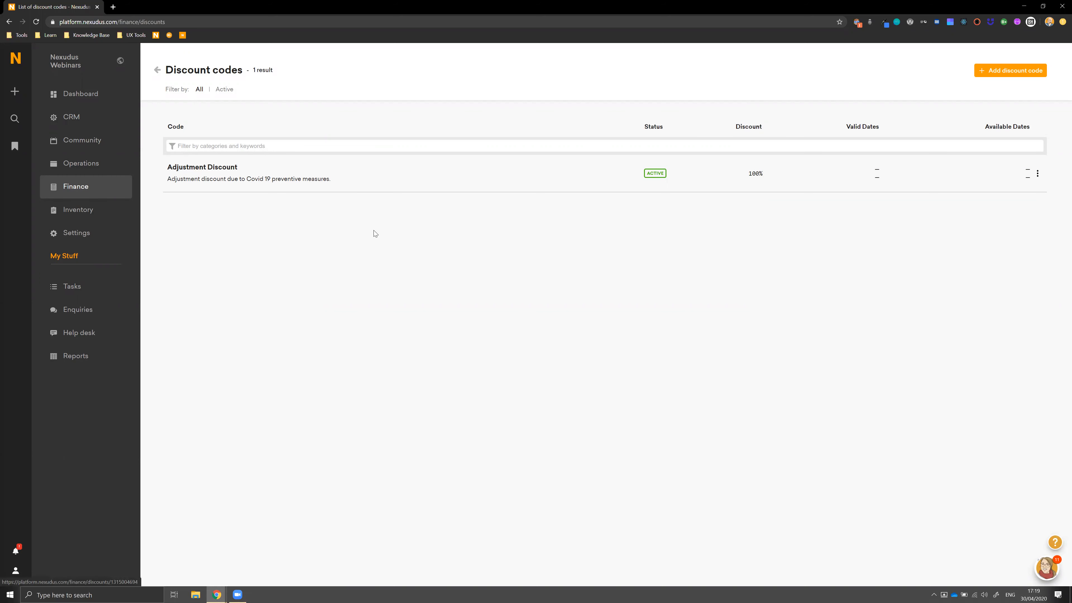
{"action": "left_click", "coordinate": [225, 173]}
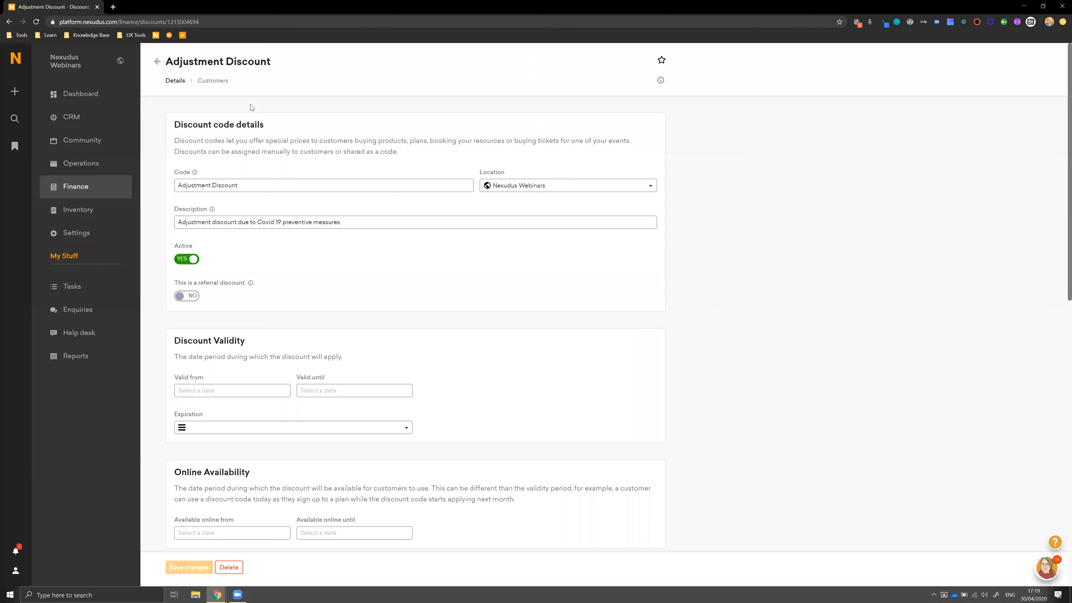
{"action": "left_click", "coordinate": [201, 81]}
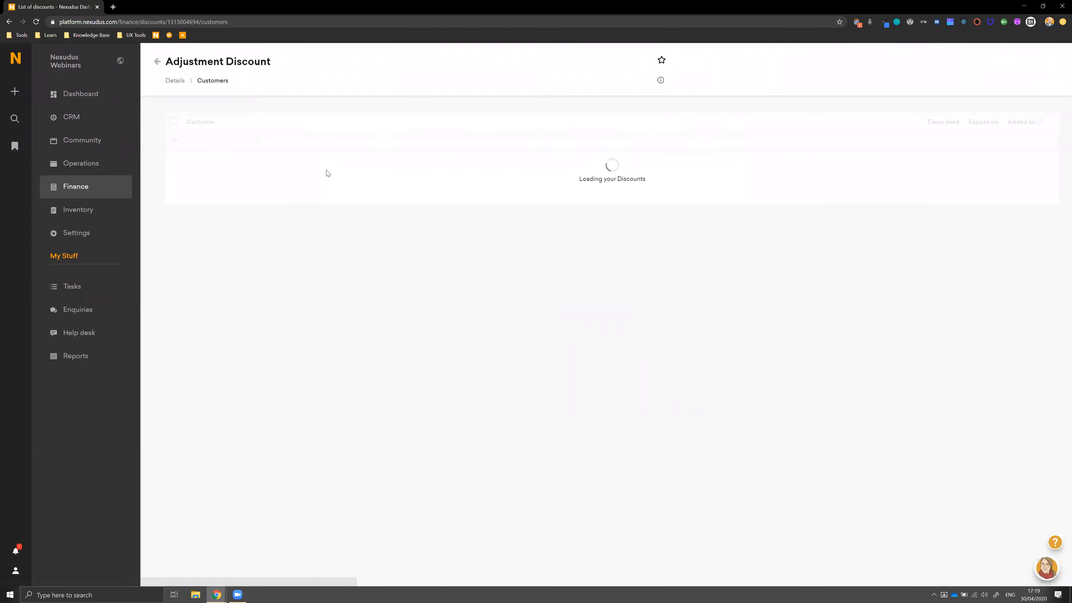
Step: Add the Adjustment Discount to a customer chosen from the customer list and save the assignment
{"action": "left_click", "coordinate": [606, 307]}
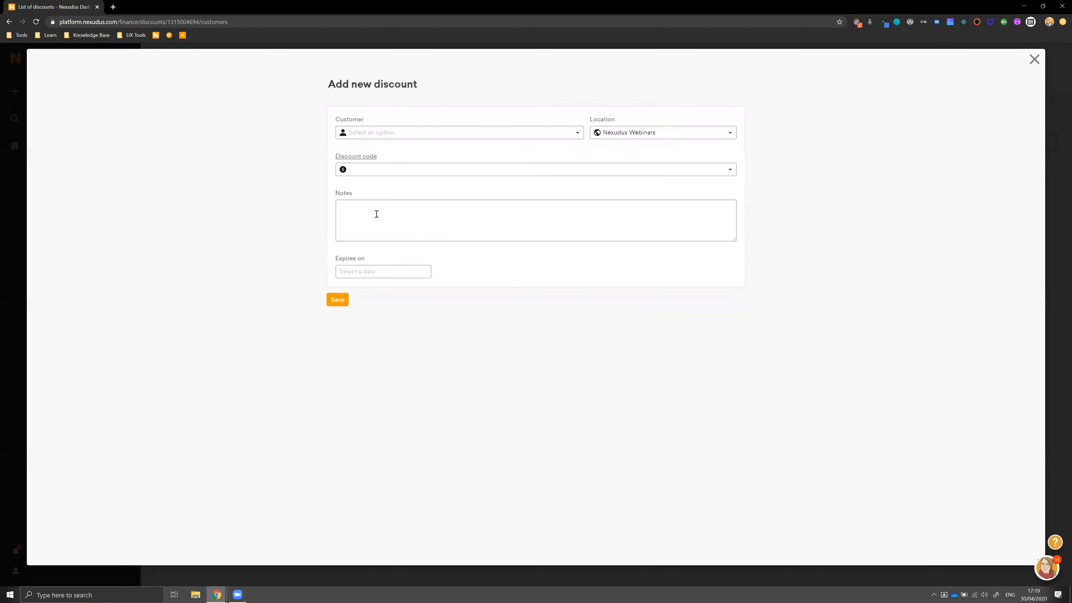
{"action": "left_click", "coordinate": [415, 133]}
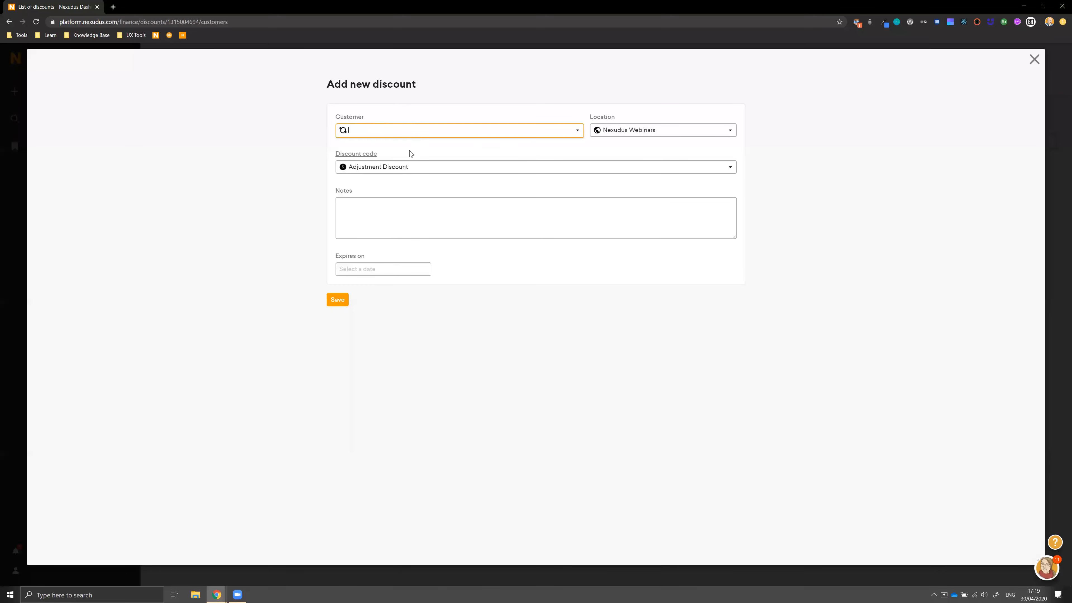
{"action": "left_click", "coordinate": [394, 181]}
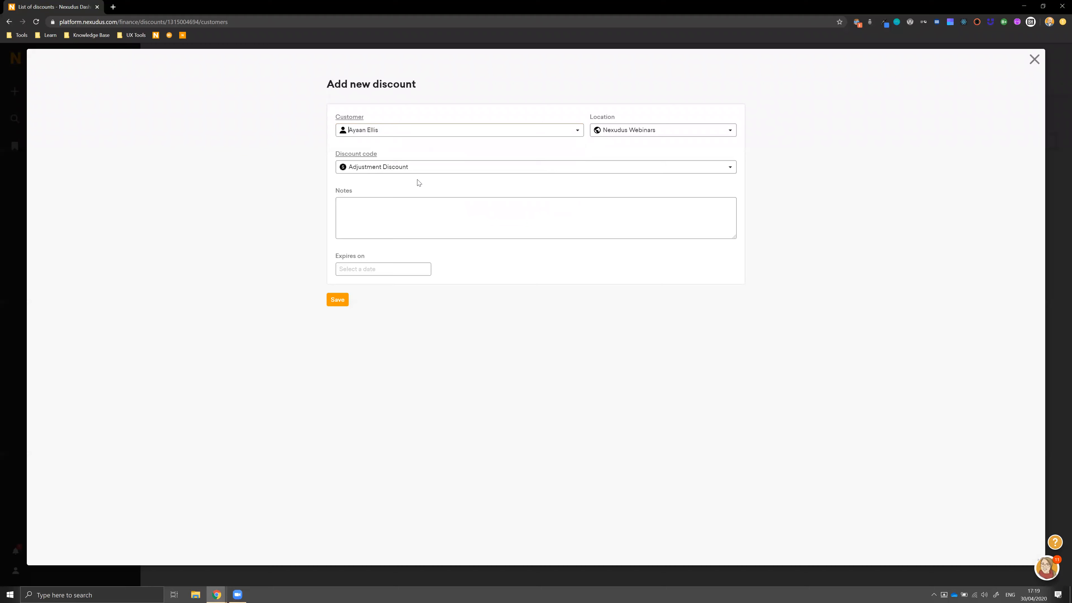
{"action": "left_click", "coordinate": [337, 299]}
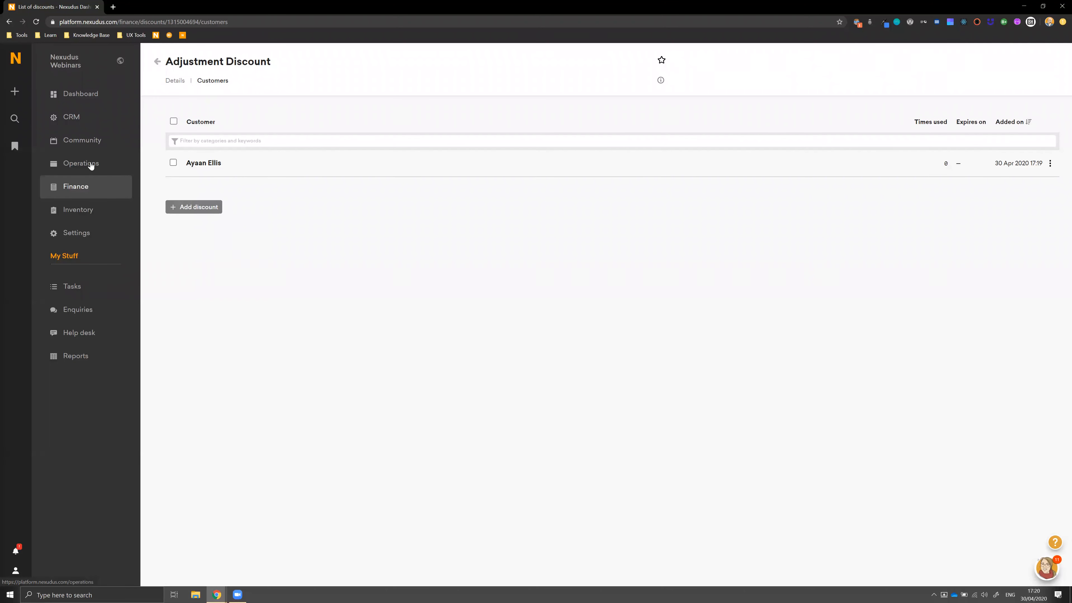
Step: Open the profile of the customer who received the discount from the members list and view the discounts among their benefits
{"action": "left_click", "coordinate": [100, 165]}
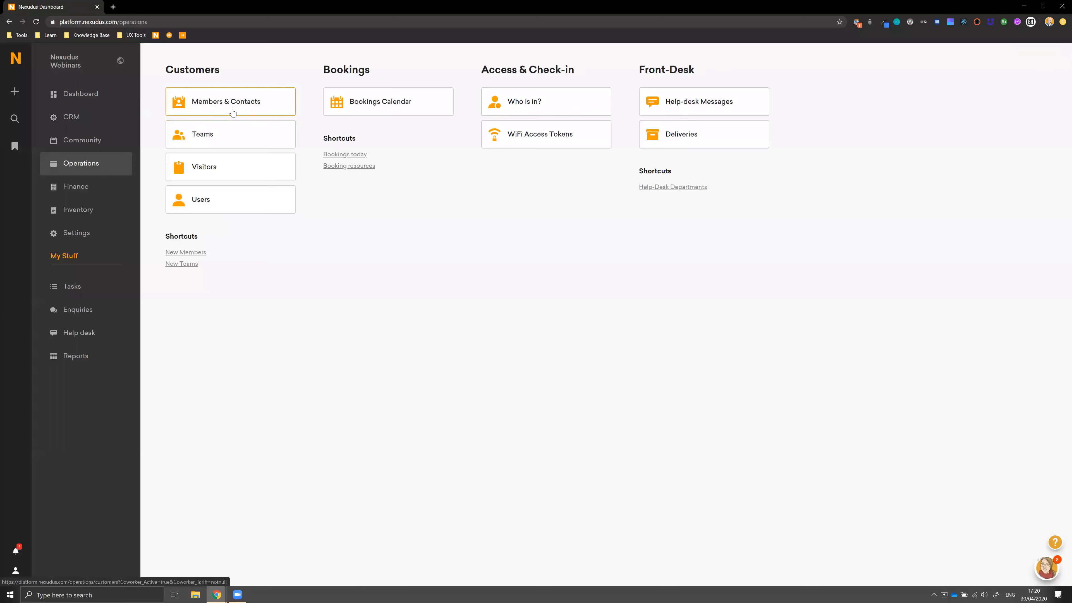
{"action": "left_click", "coordinate": [232, 112]}
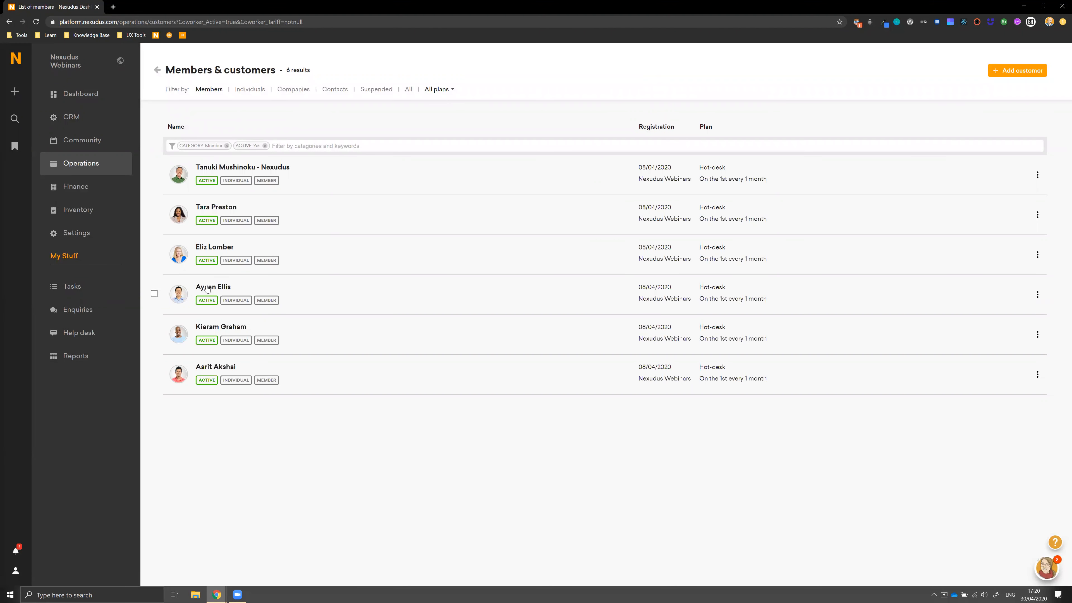
{"action": "left_click", "coordinate": [207, 288]}
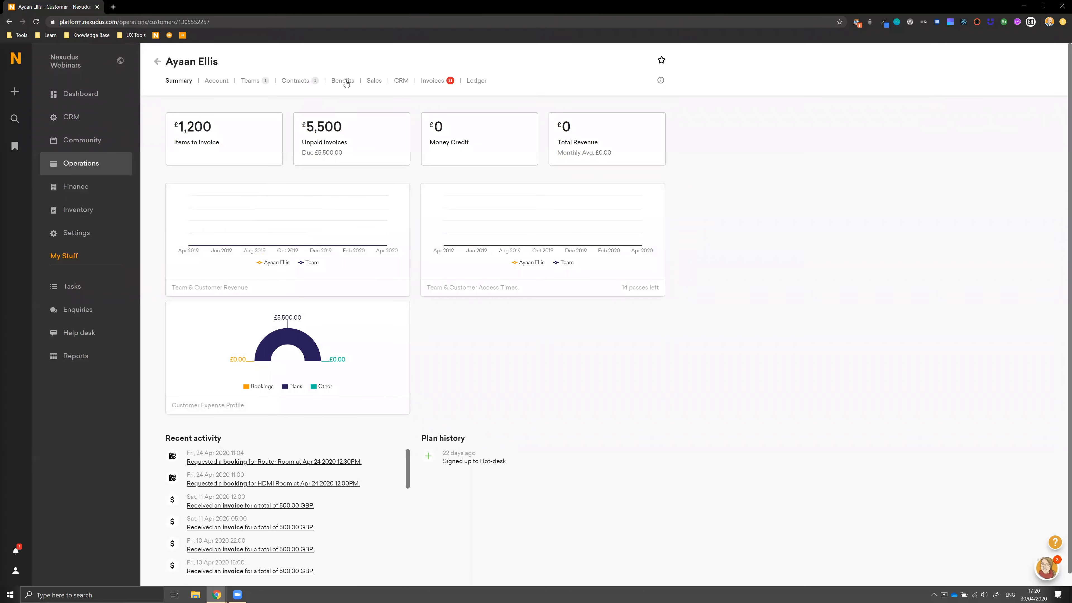
{"action": "left_click", "coordinate": [344, 81]}
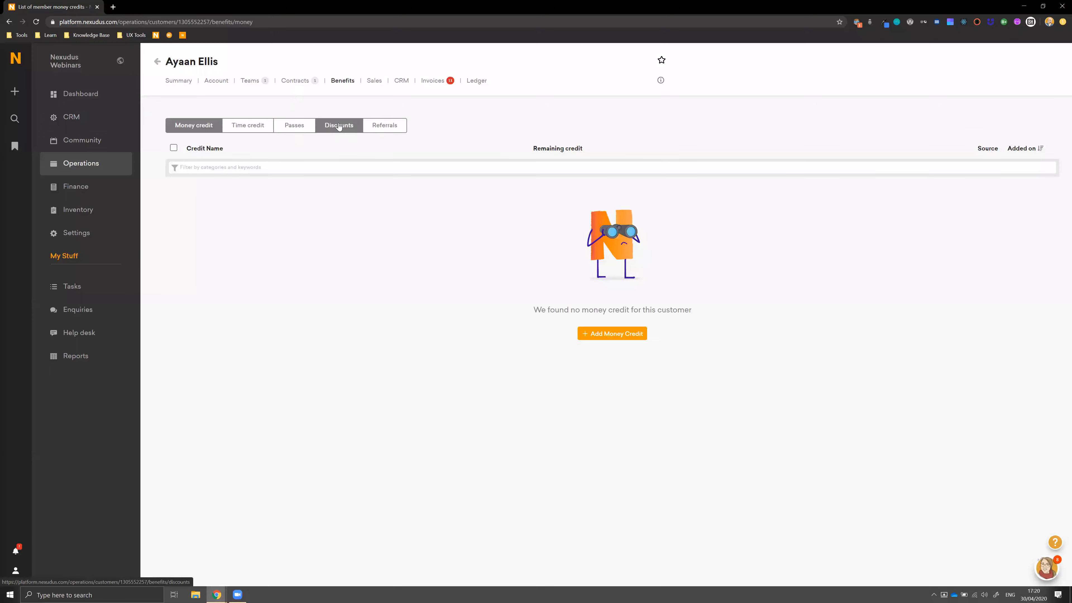
{"action": "left_click", "coordinate": [338, 129]}
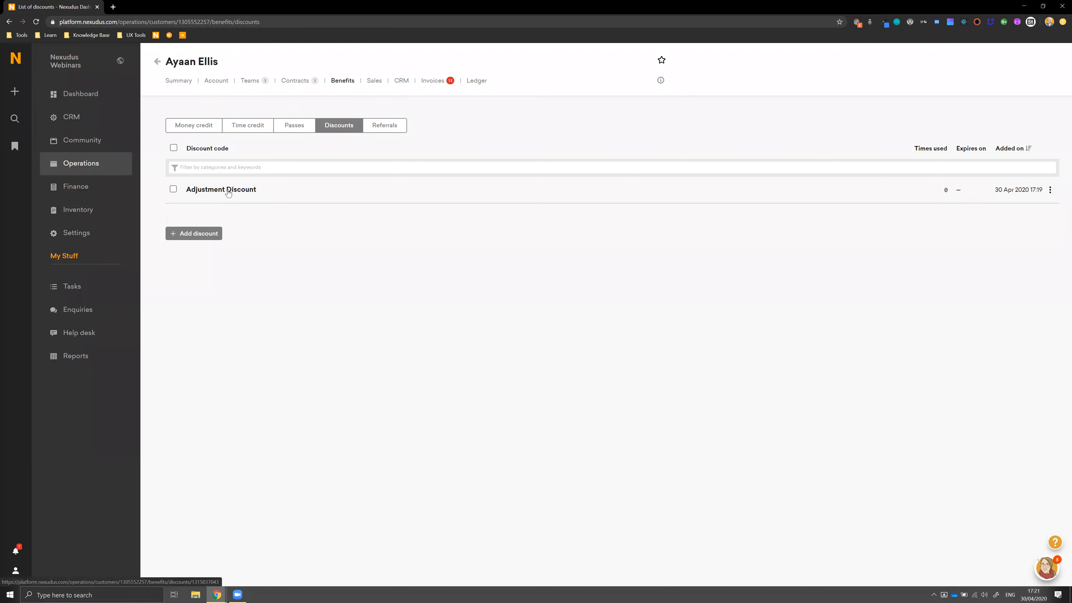
{"action": "left_click", "coordinate": [194, 233]}
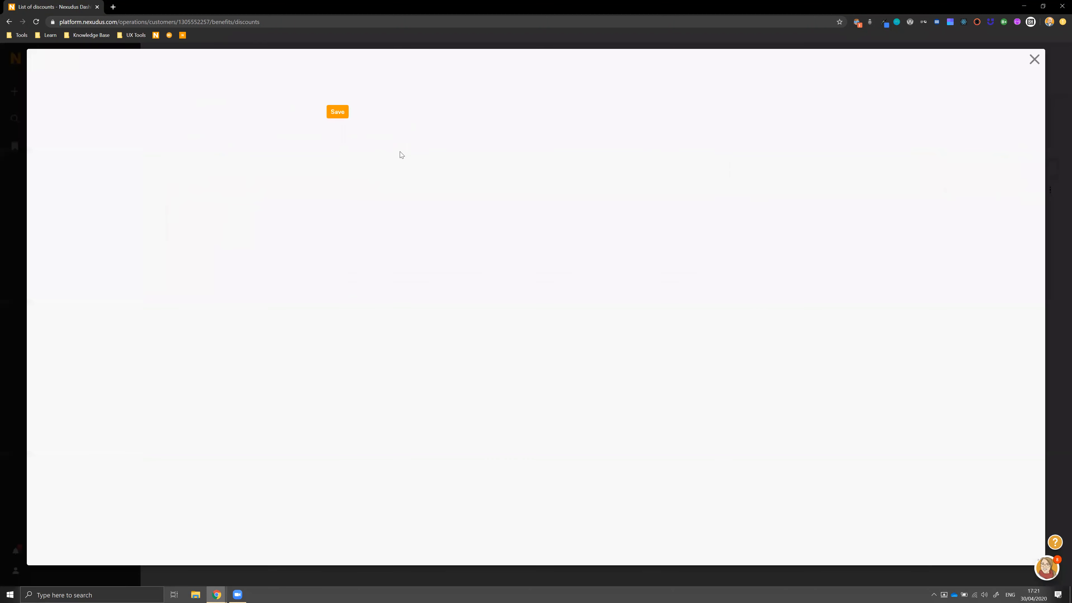
{"action": "left_click", "coordinate": [400, 167]}
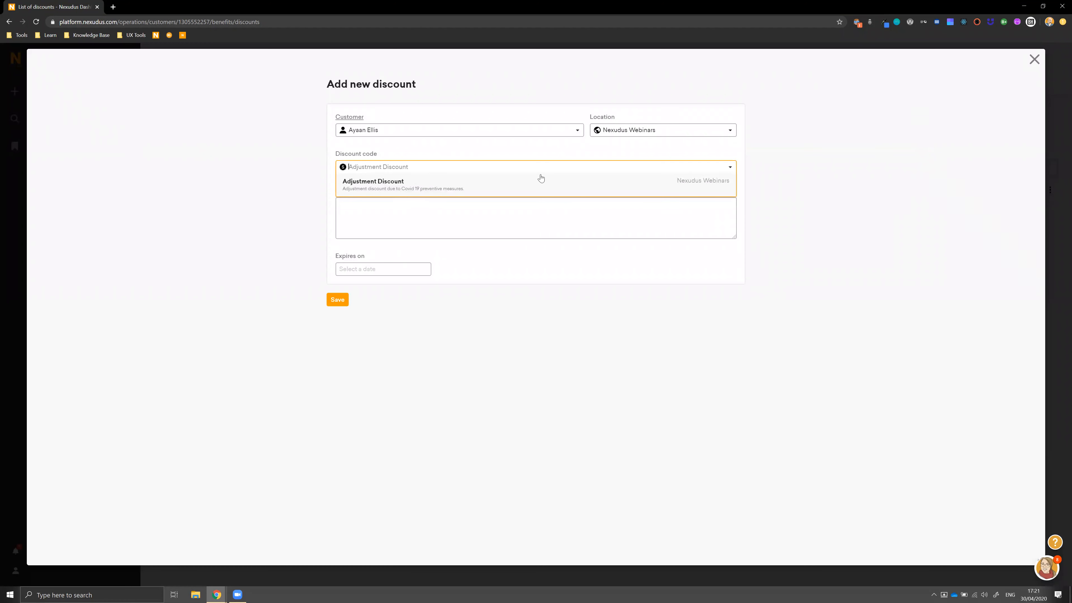
{"action": "left_click", "coordinate": [1033, 60]}
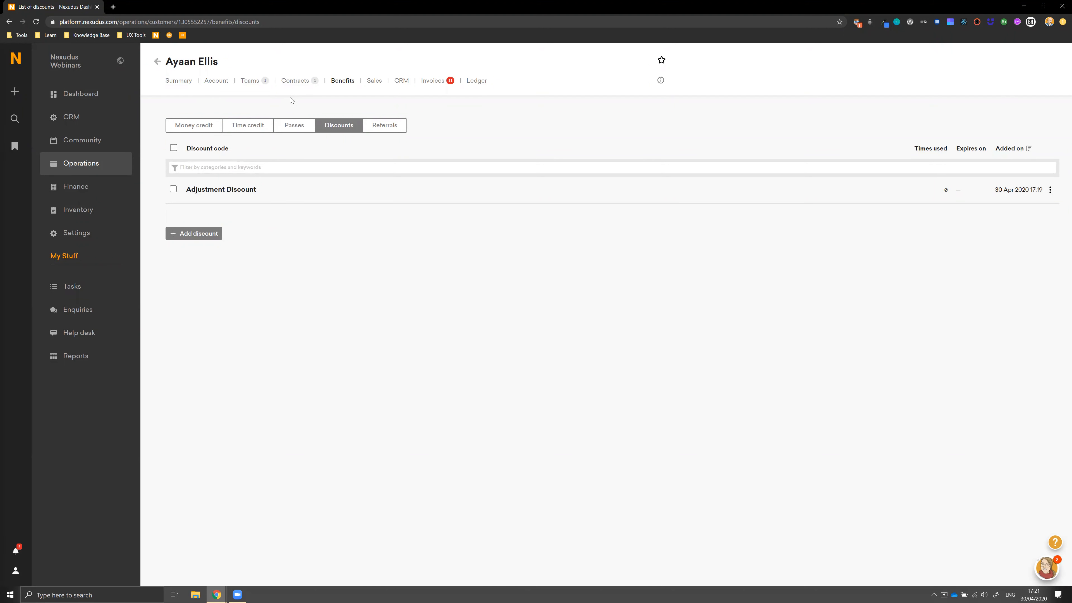
Step: Preview a new customer invoice with plan charges for the Hot-desk contract, close it without issuing, and view the customer's product sales
{"action": "left_click", "coordinate": [297, 84]}
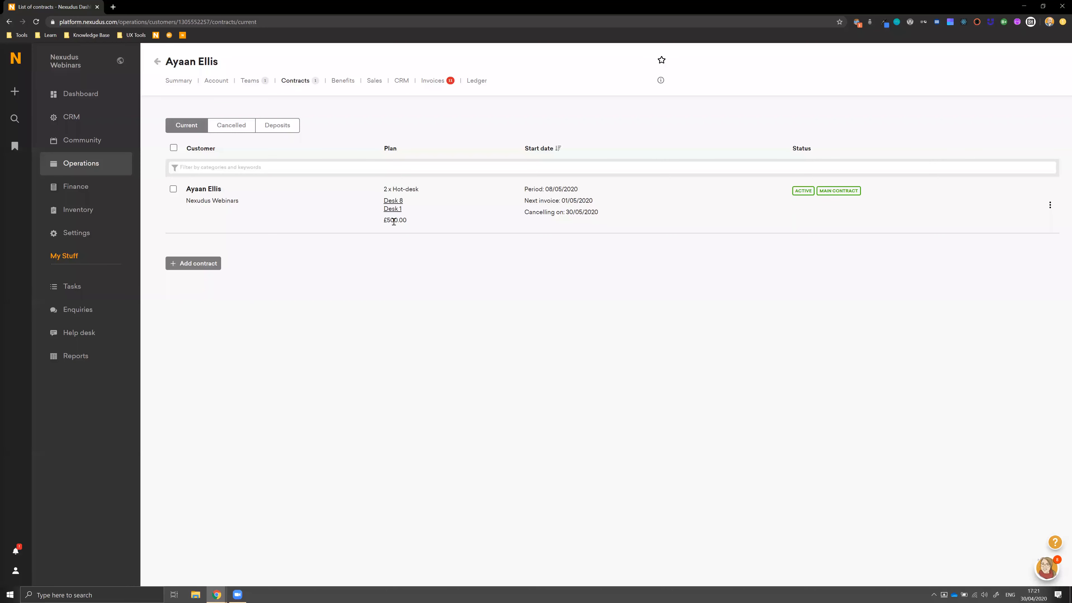
{"action": "left_click", "coordinate": [436, 85]}
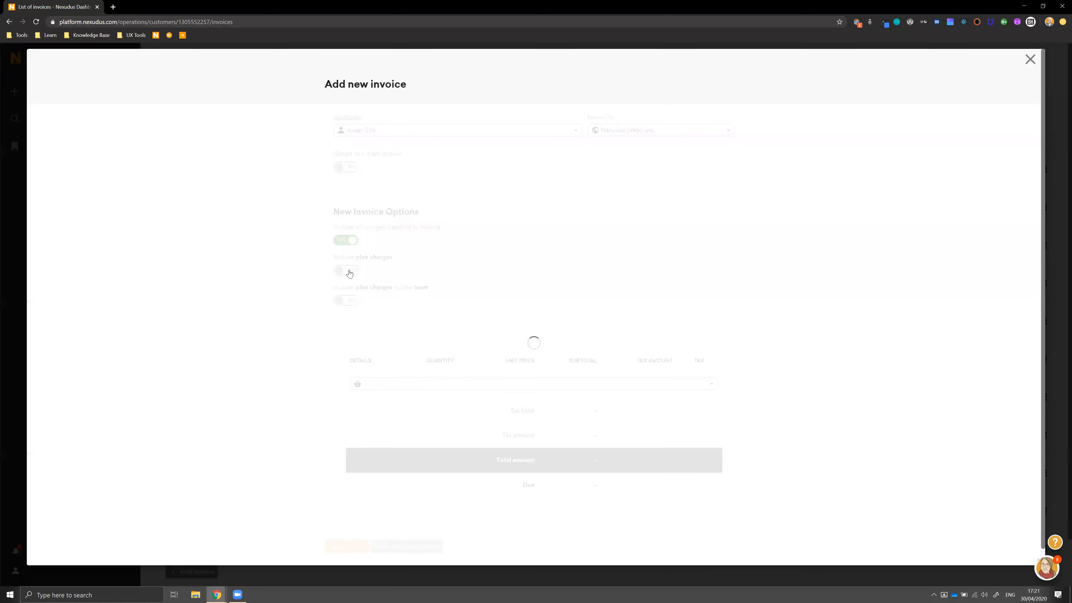
{"action": "left_click", "coordinate": [383, 300]}
{"action": "left_click", "coordinate": [384, 315]}
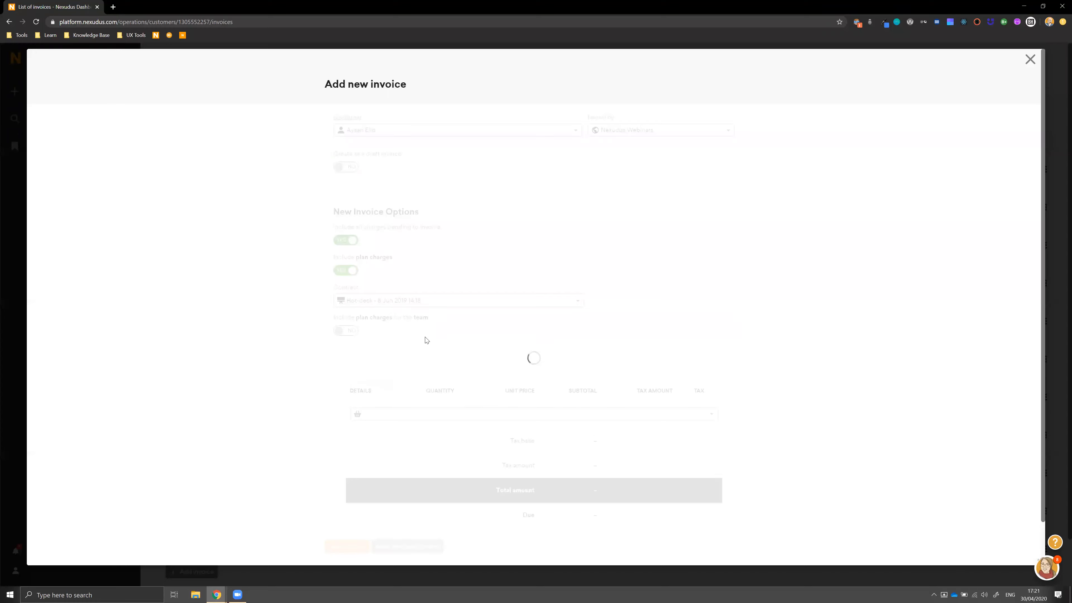
{"action": "scroll", "coordinate": [572, 282], "scroll_direction": "down", "scroll_amount": 5}
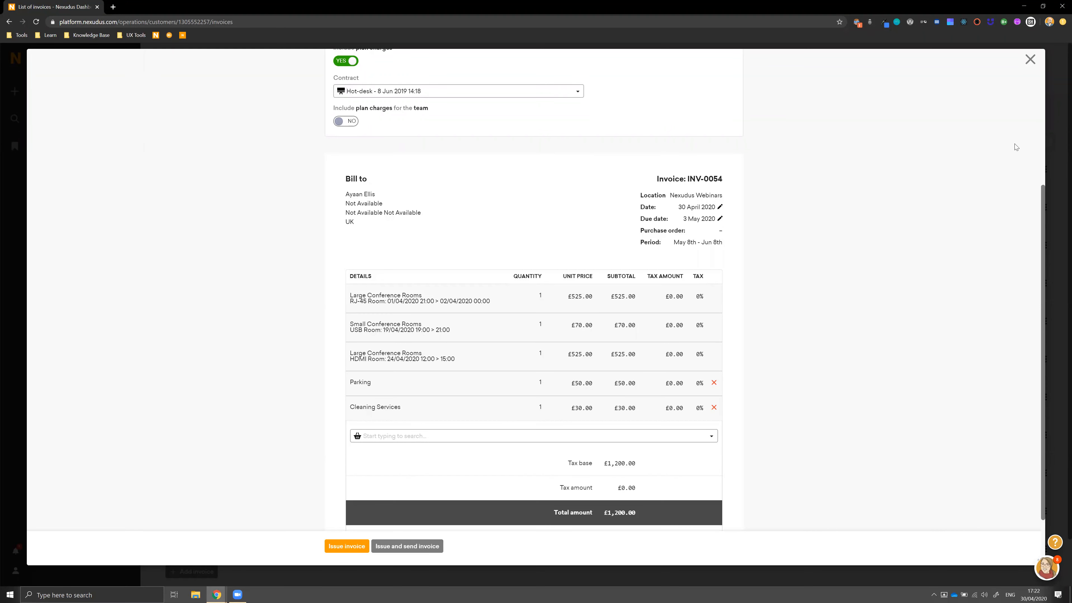
{"action": "scroll", "coordinate": [1019, 143], "scroll_direction": "up", "scroll_amount": 5}
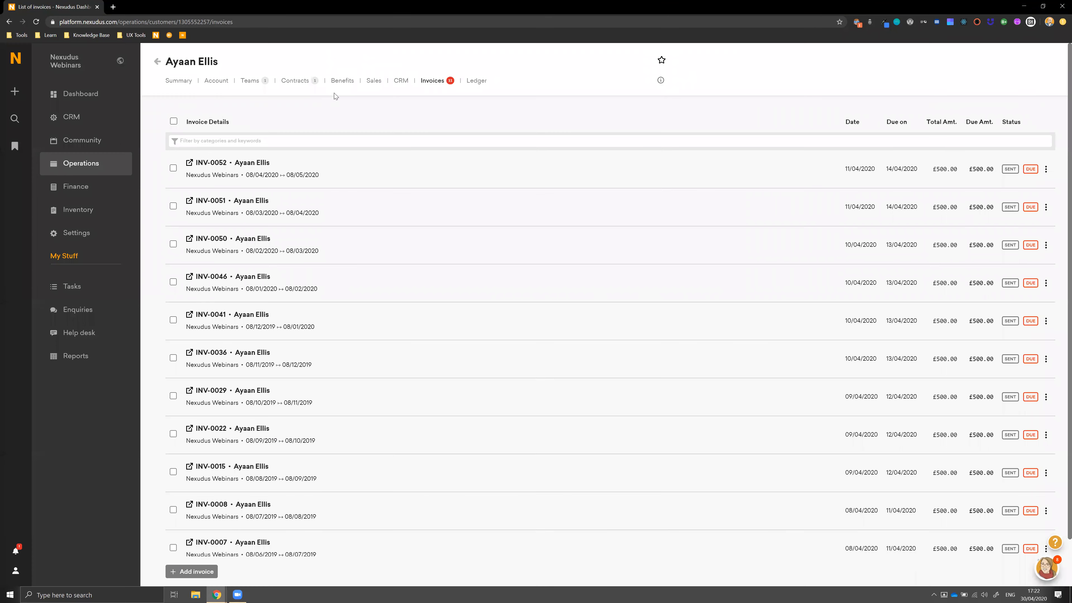
{"action": "left_click", "coordinate": [370, 82]}
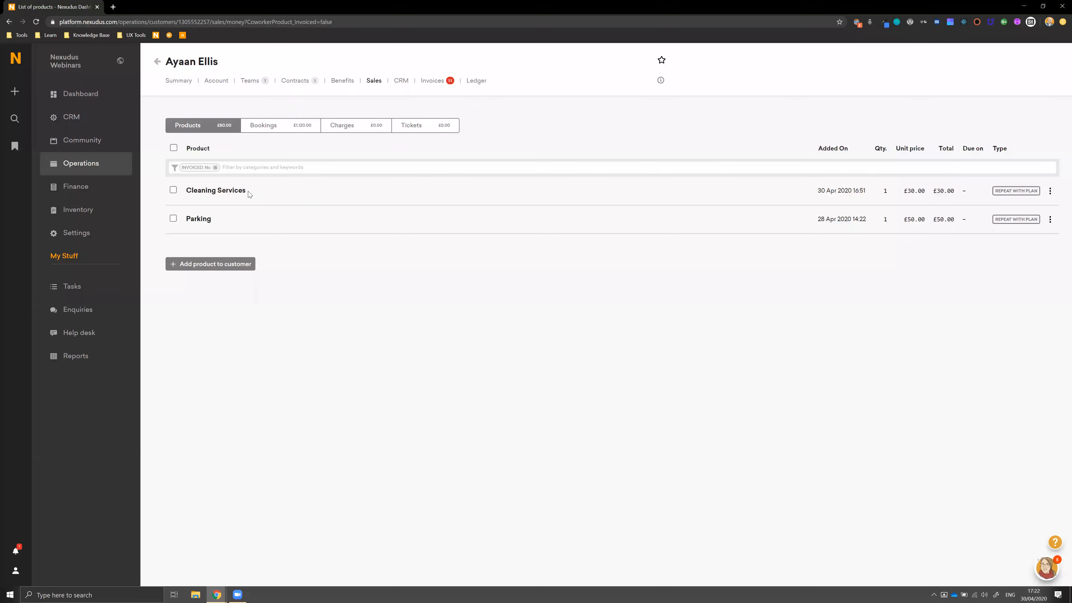
Step: Extend the Adjustment Discount code to products, restricted to Cleaning Services and Parking, and save the changes
{"action": "left_click", "coordinate": [110, 190]}
{"action": "left_click", "coordinate": [208, 200]}
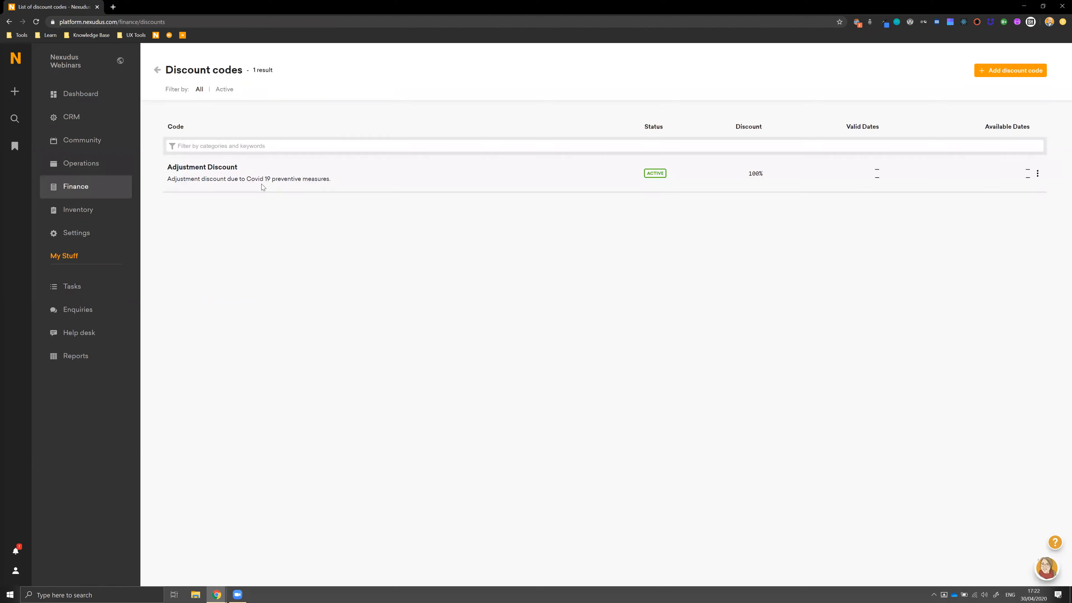
{"action": "left_click", "coordinate": [233, 176]}
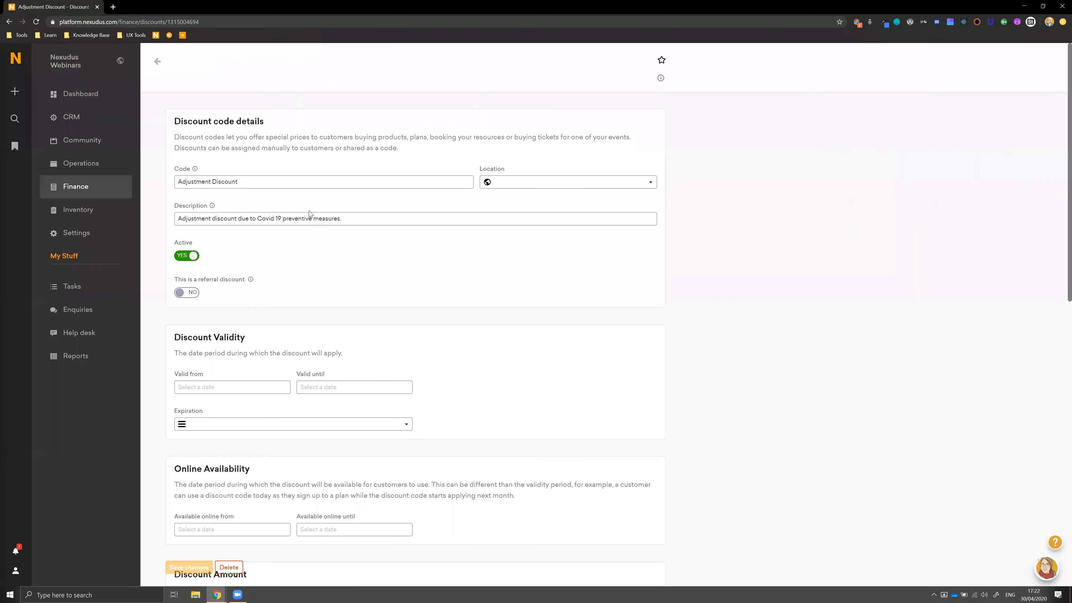
{"action": "scroll", "coordinate": [313, 214], "scroll_direction": "down", "scroll_amount": 5}
{"action": "scroll", "coordinate": [313, 214], "scroll_direction": "down", "scroll_amount": 5}
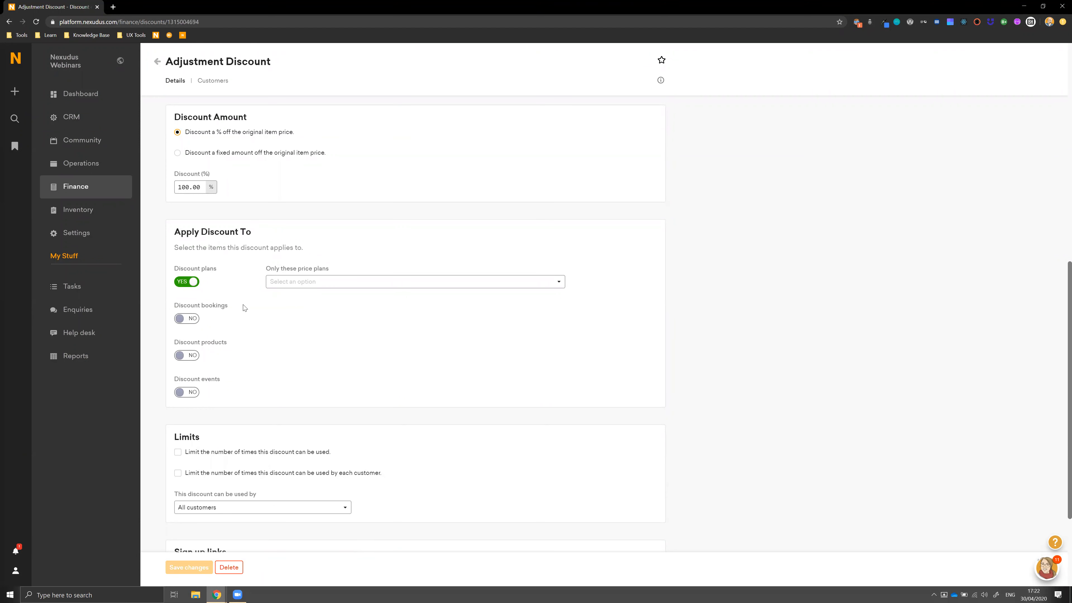
{"action": "left_click", "coordinate": [191, 355]}
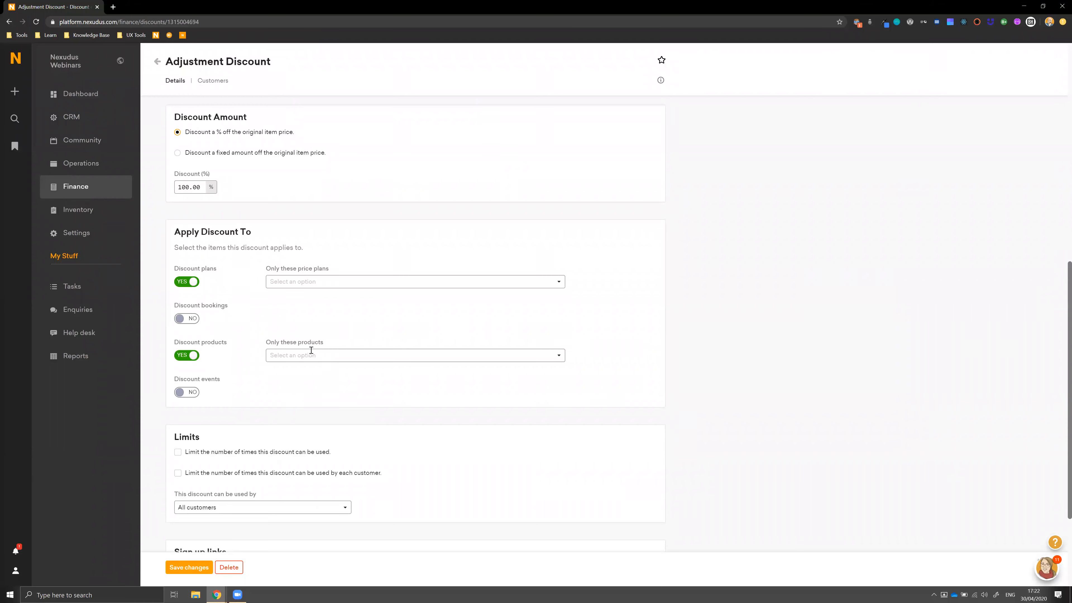
{"action": "left_click", "coordinate": [294, 350]}
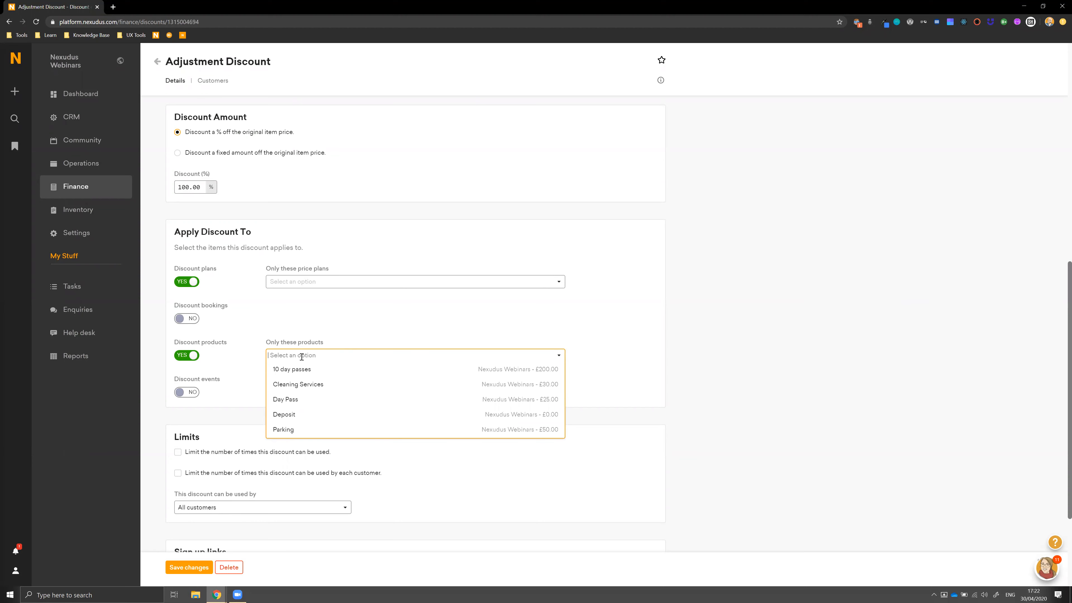
{"action": "left_click", "coordinate": [286, 388]}
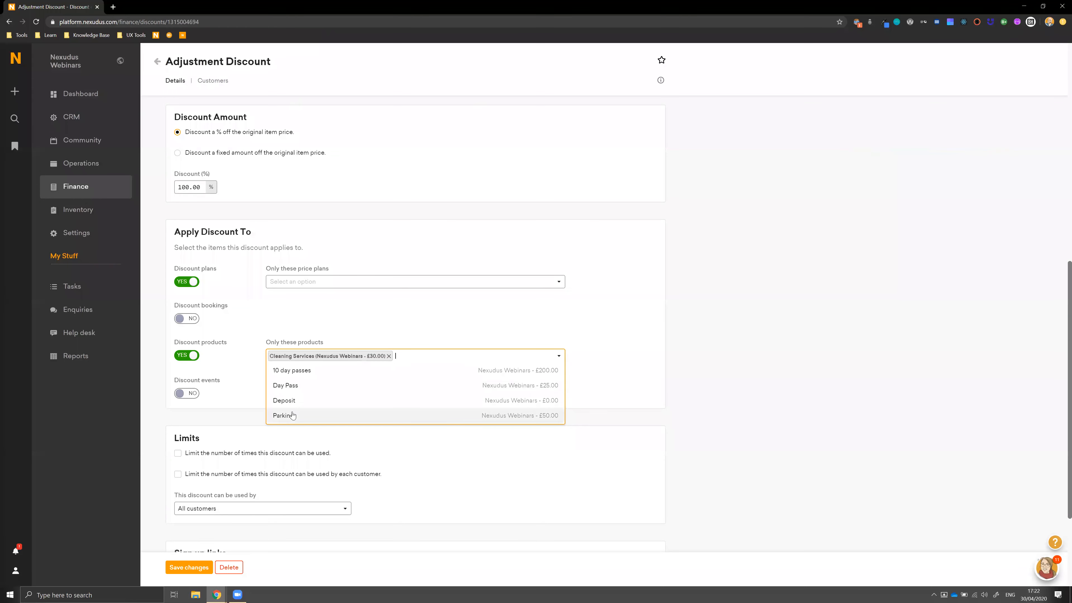
{"action": "left_click", "coordinate": [294, 415]}
{"action": "left_click", "coordinate": [258, 401]}
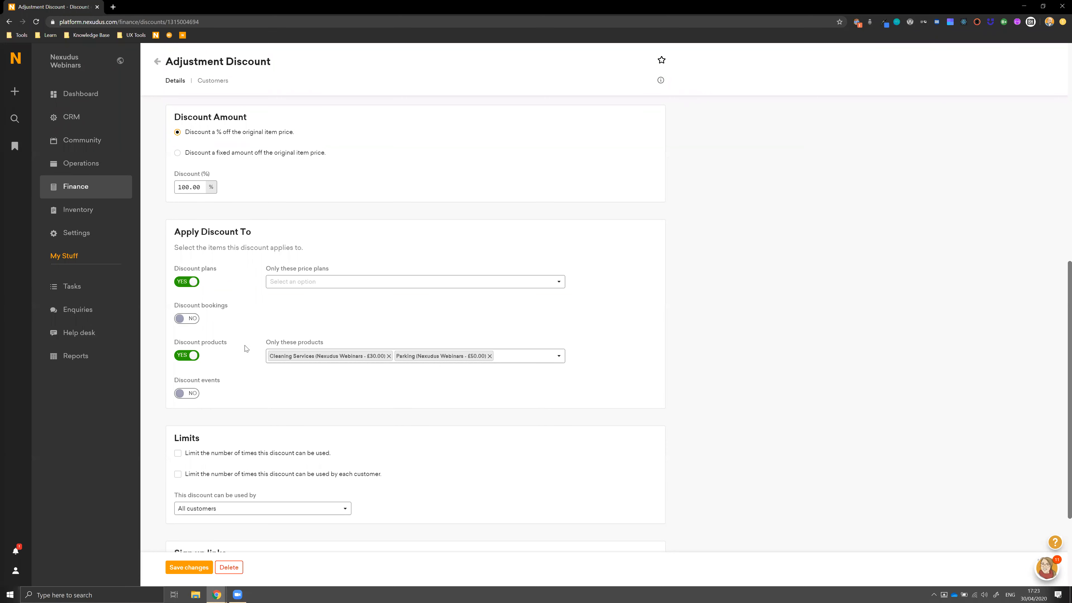
{"action": "left_click", "coordinate": [205, 570]}
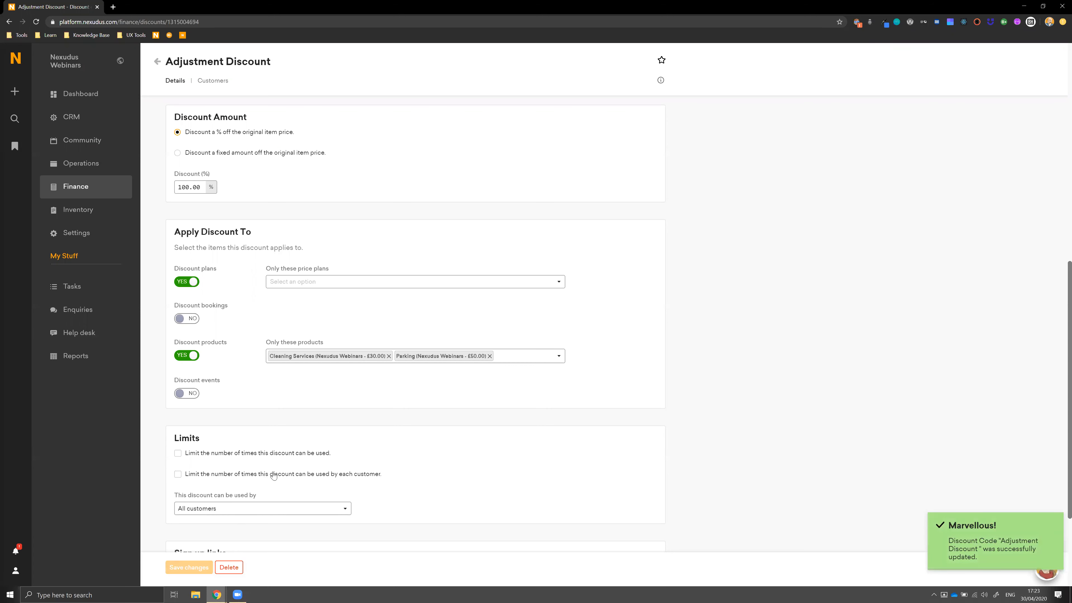
{"action": "scroll", "coordinate": [279, 468], "scroll_direction": "up", "scroll_amount": 4}
{"action": "scroll", "coordinate": [279, 452], "scroll_direction": "up", "scroll_amount": 7}
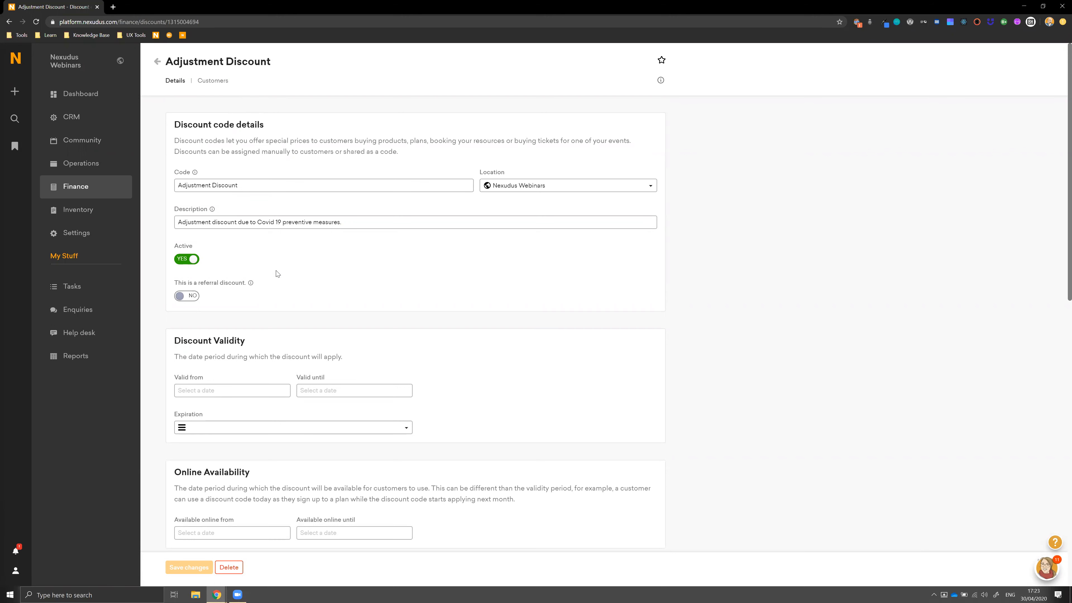
{"action": "scroll", "coordinate": [278, 353], "scroll_direction": "down", "scroll_amount": 1}
{"action": "scroll", "coordinate": [279, 353], "scroll_direction": "down", "scroll_amount": 2}
Step: Return to the discounted customer's profile from the members list and open their invoices
{"action": "left_click", "coordinate": [103, 168]}
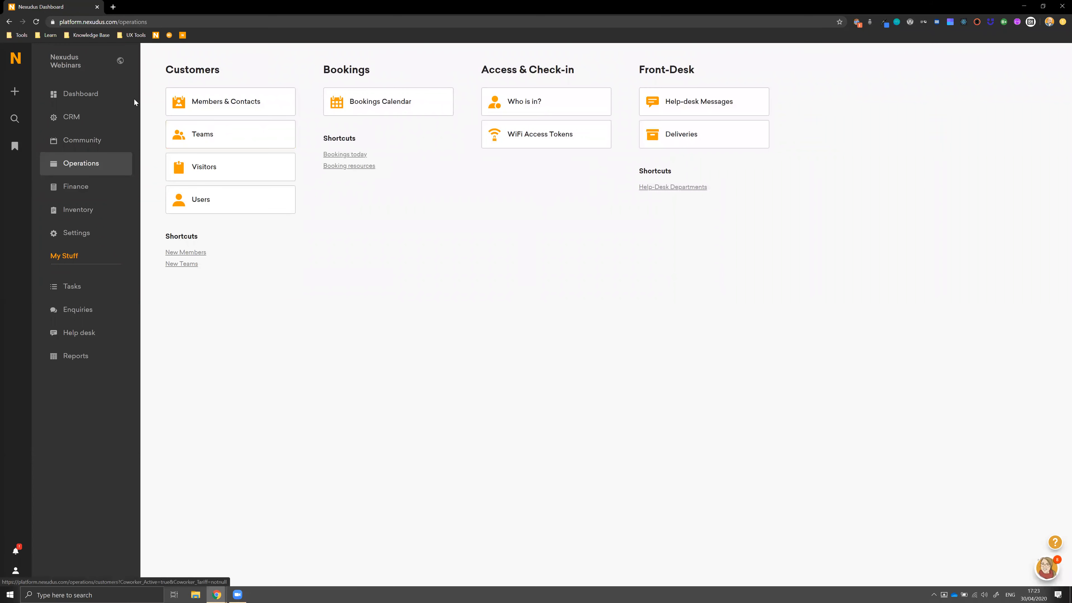
{"action": "left_click", "coordinate": [213, 105]}
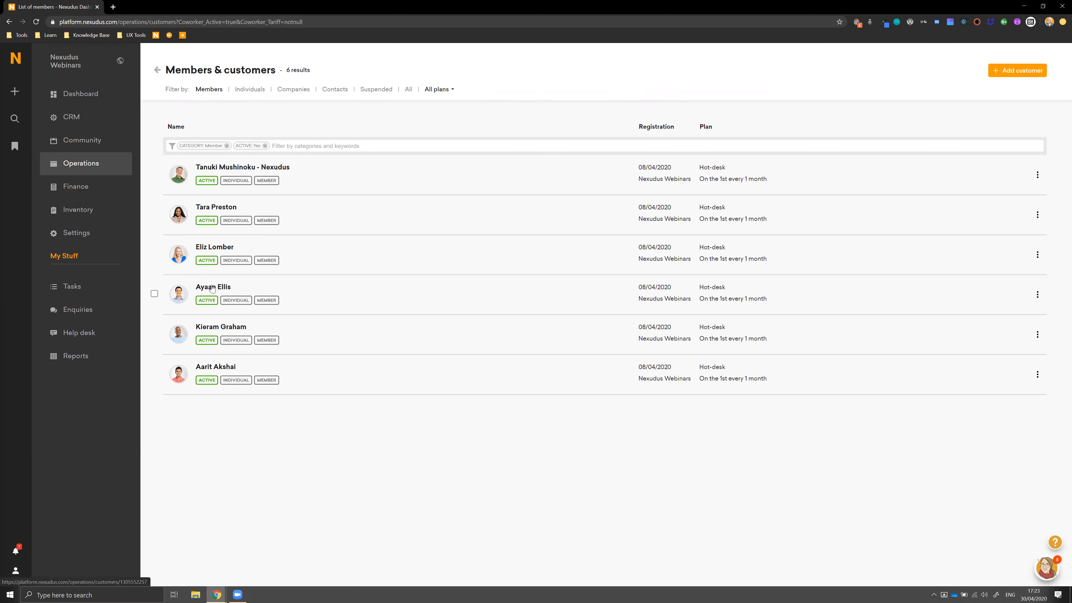
{"action": "left_click", "coordinate": [213, 287]}
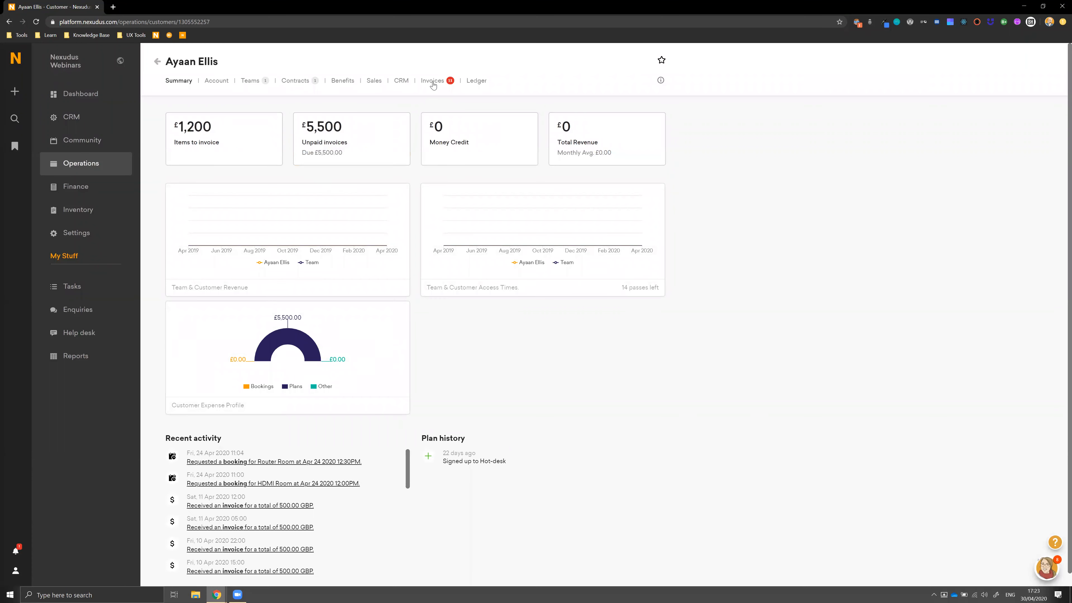
{"action": "left_click", "coordinate": [433, 84]}
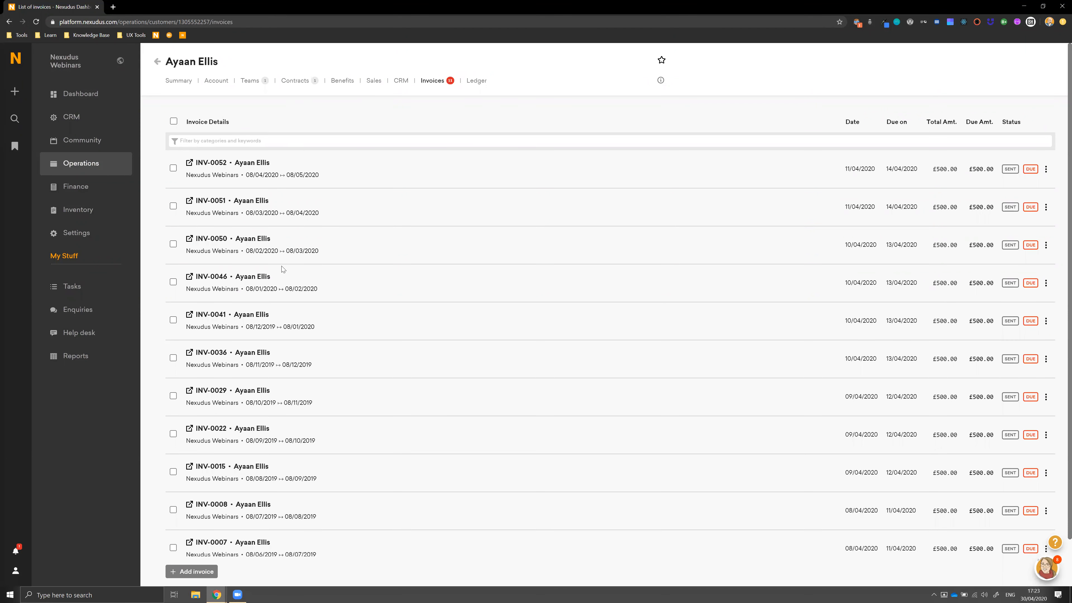
Step: Preview a new invoice including the Hot-desk contract's plan charges, check its Parking and Cleaning Services lines, and close it without issuing
{"action": "left_click", "coordinate": [180, 569]}
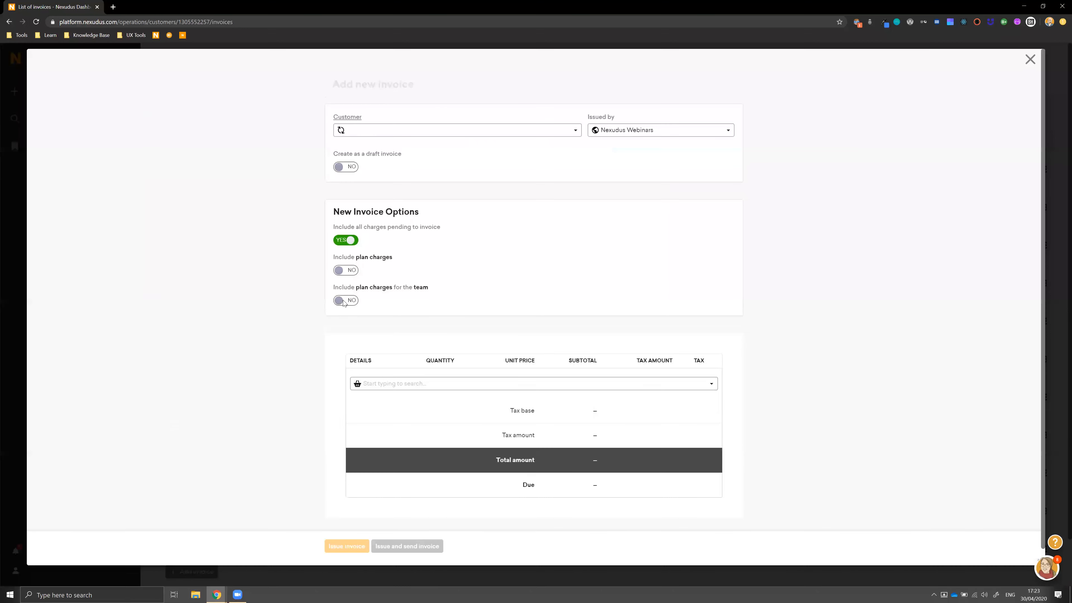
{"action": "left_click", "coordinate": [348, 271]}
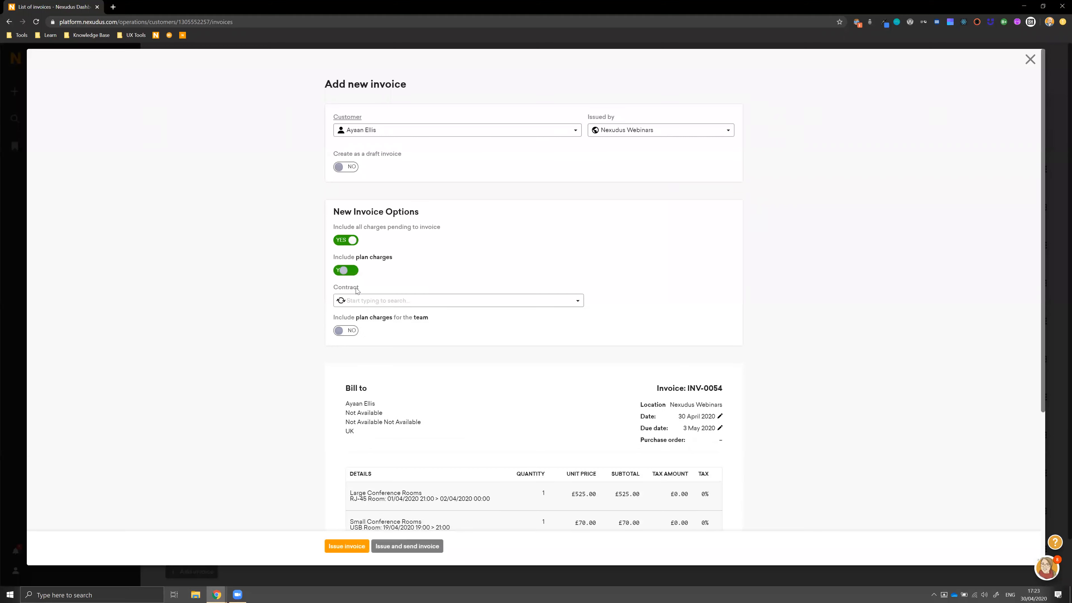
{"action": "left_click", "coordinate": [356, 301]}
{"action": "left_click", "coordinate": [366, 313]}
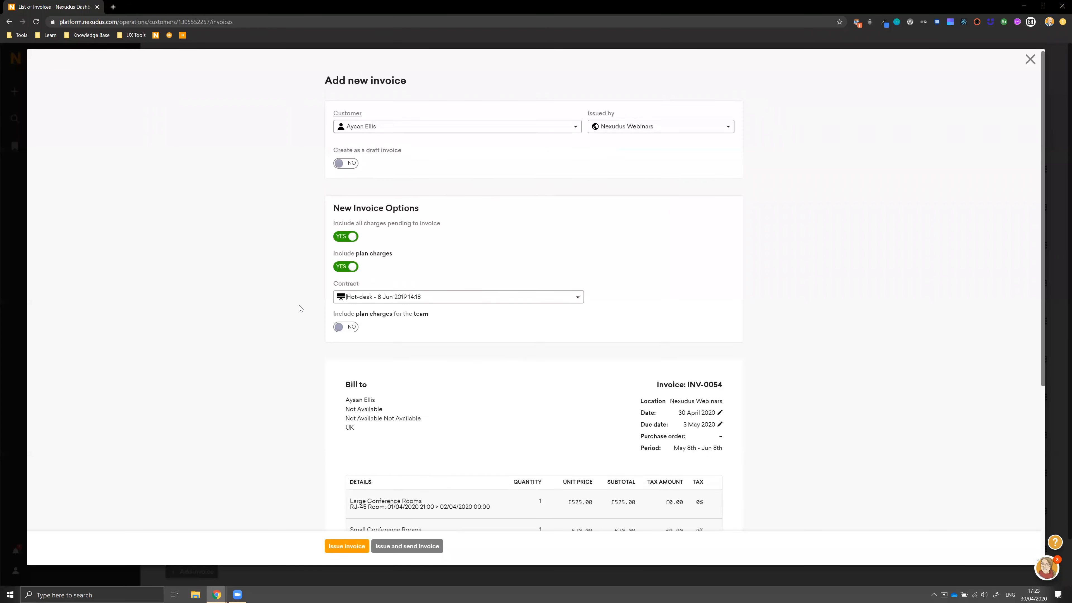
{"action": "scroll", "coordinate": [395, 299], "scroll_direction": "down", "scroll_amount": 5}
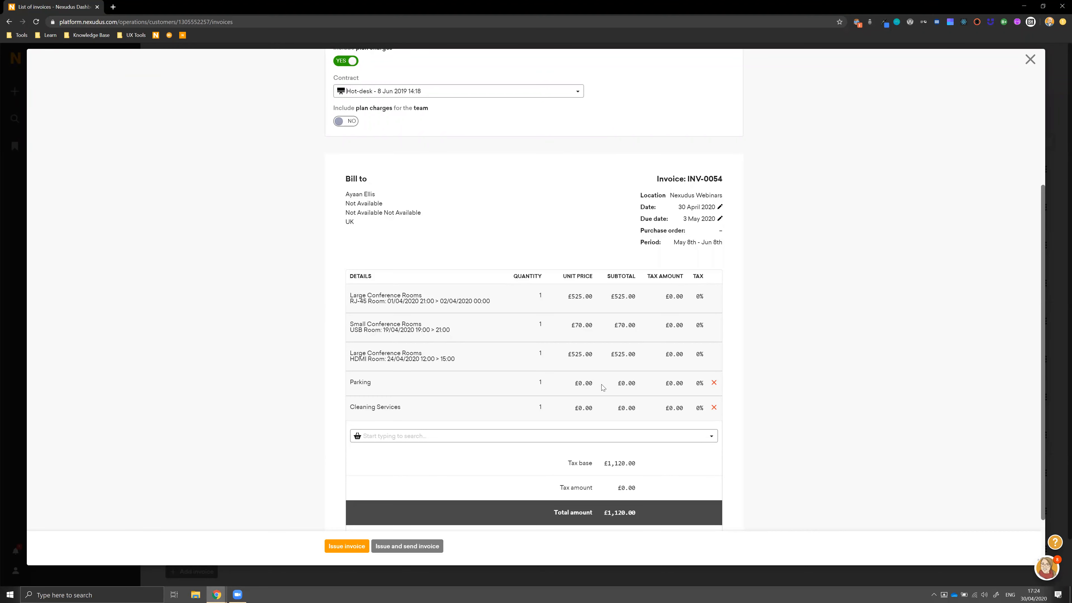
{"action": "scroll", "coordinate": [607, 384], "scroll_direction": "up", "scroll_amount": 5}
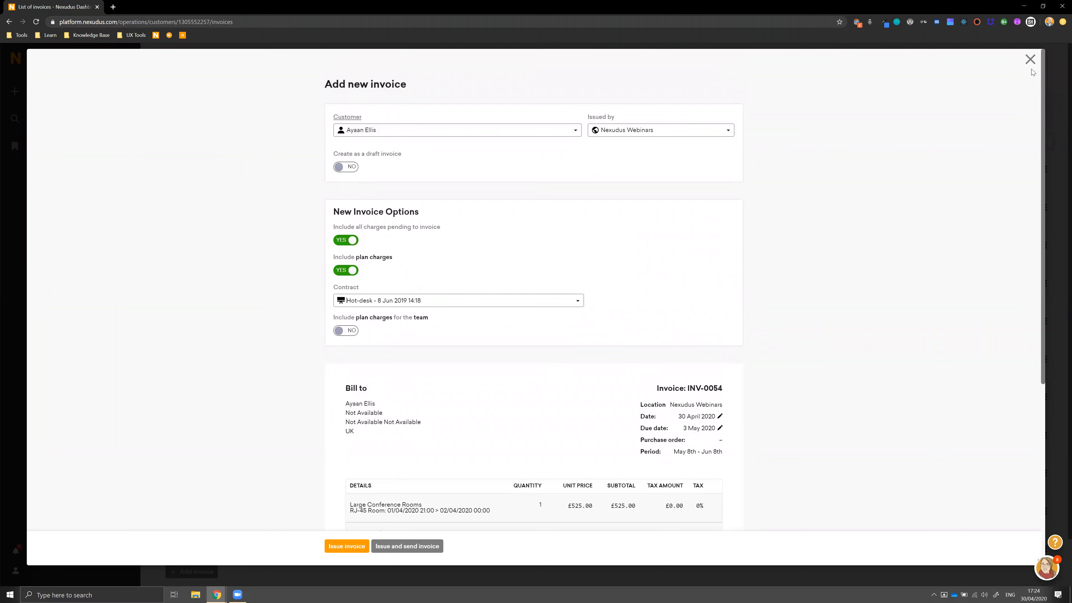
{"action": "key", "text": "Escape"}
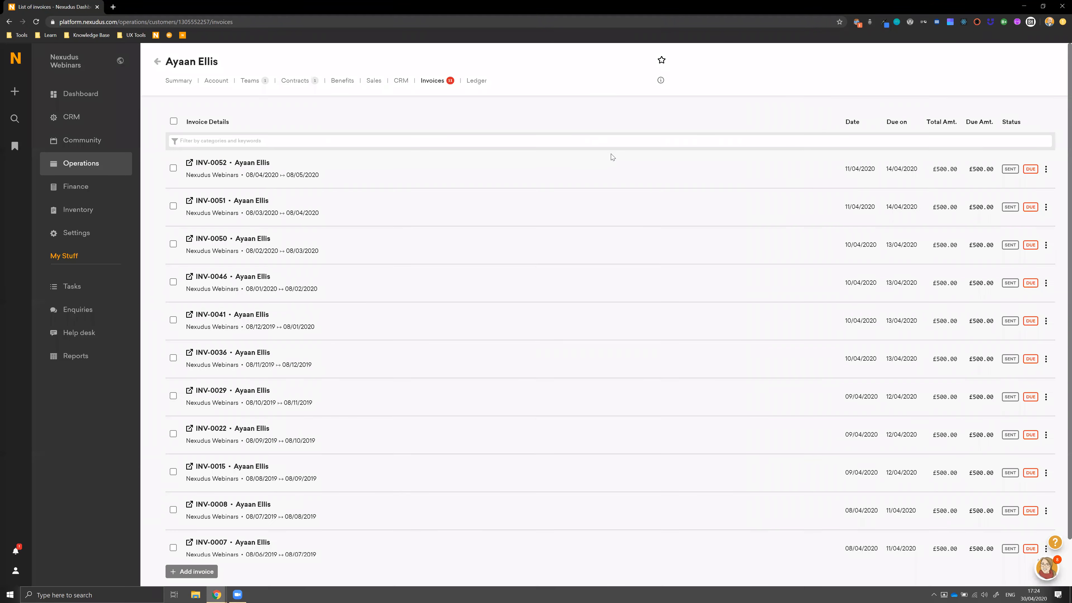